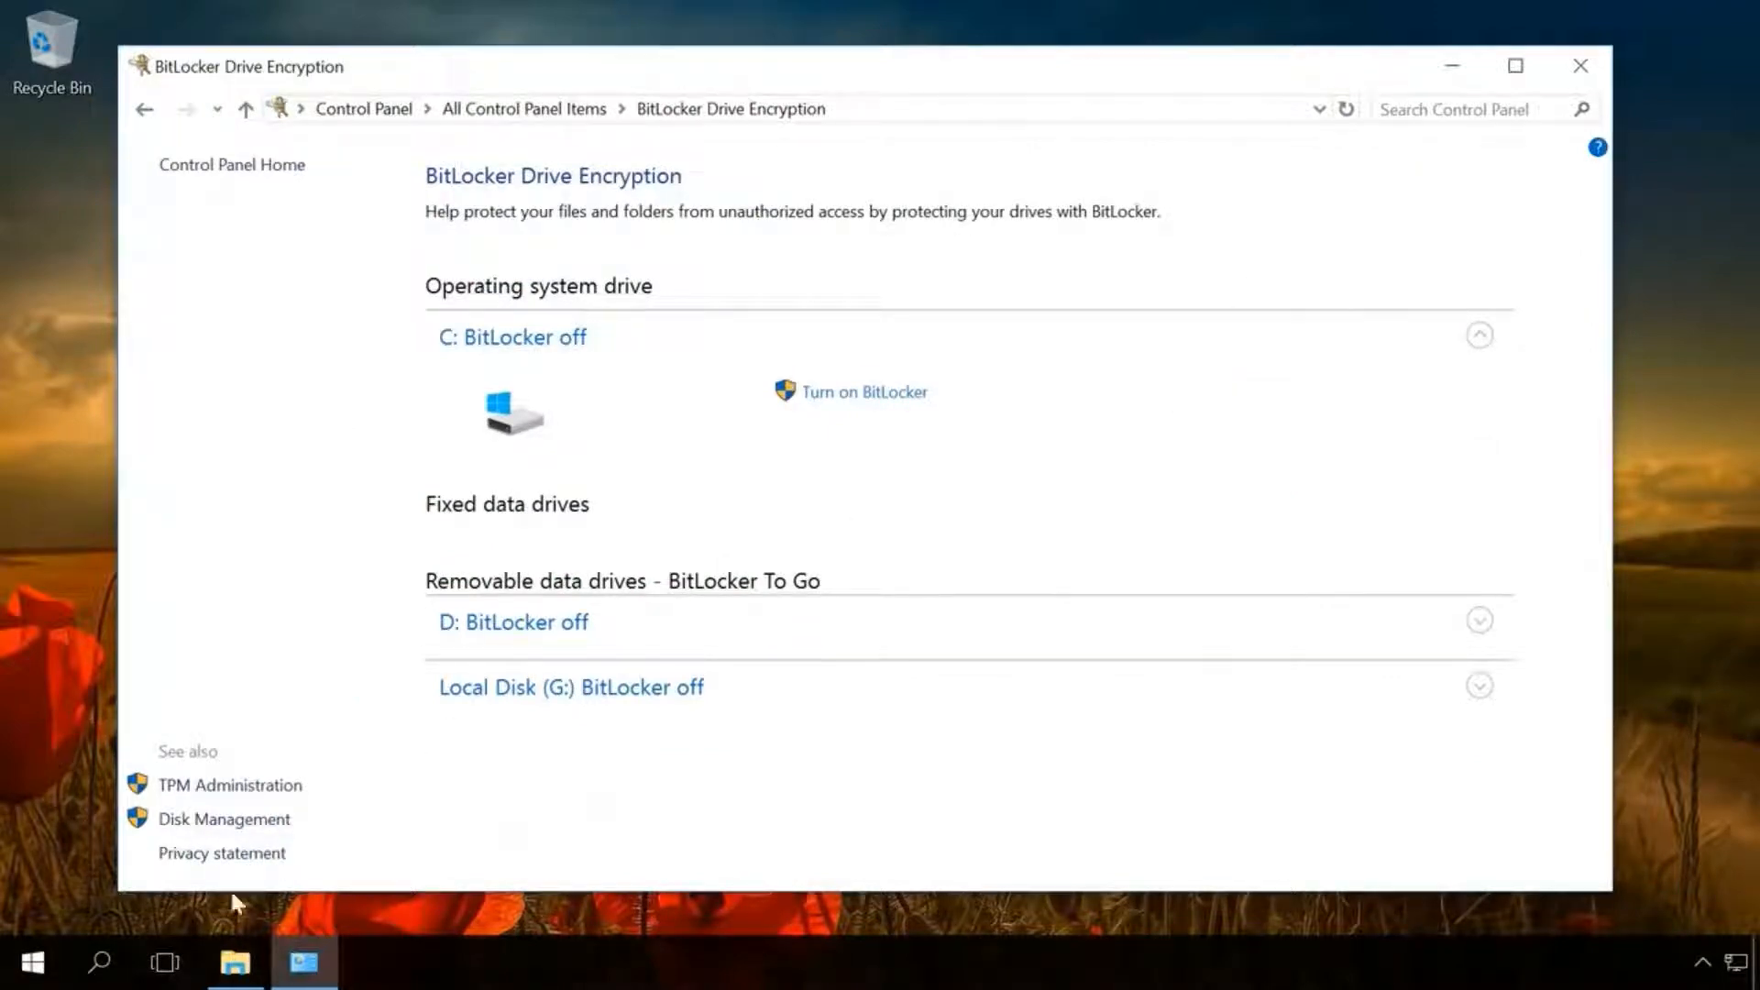
pyautogui.click(234, 967)
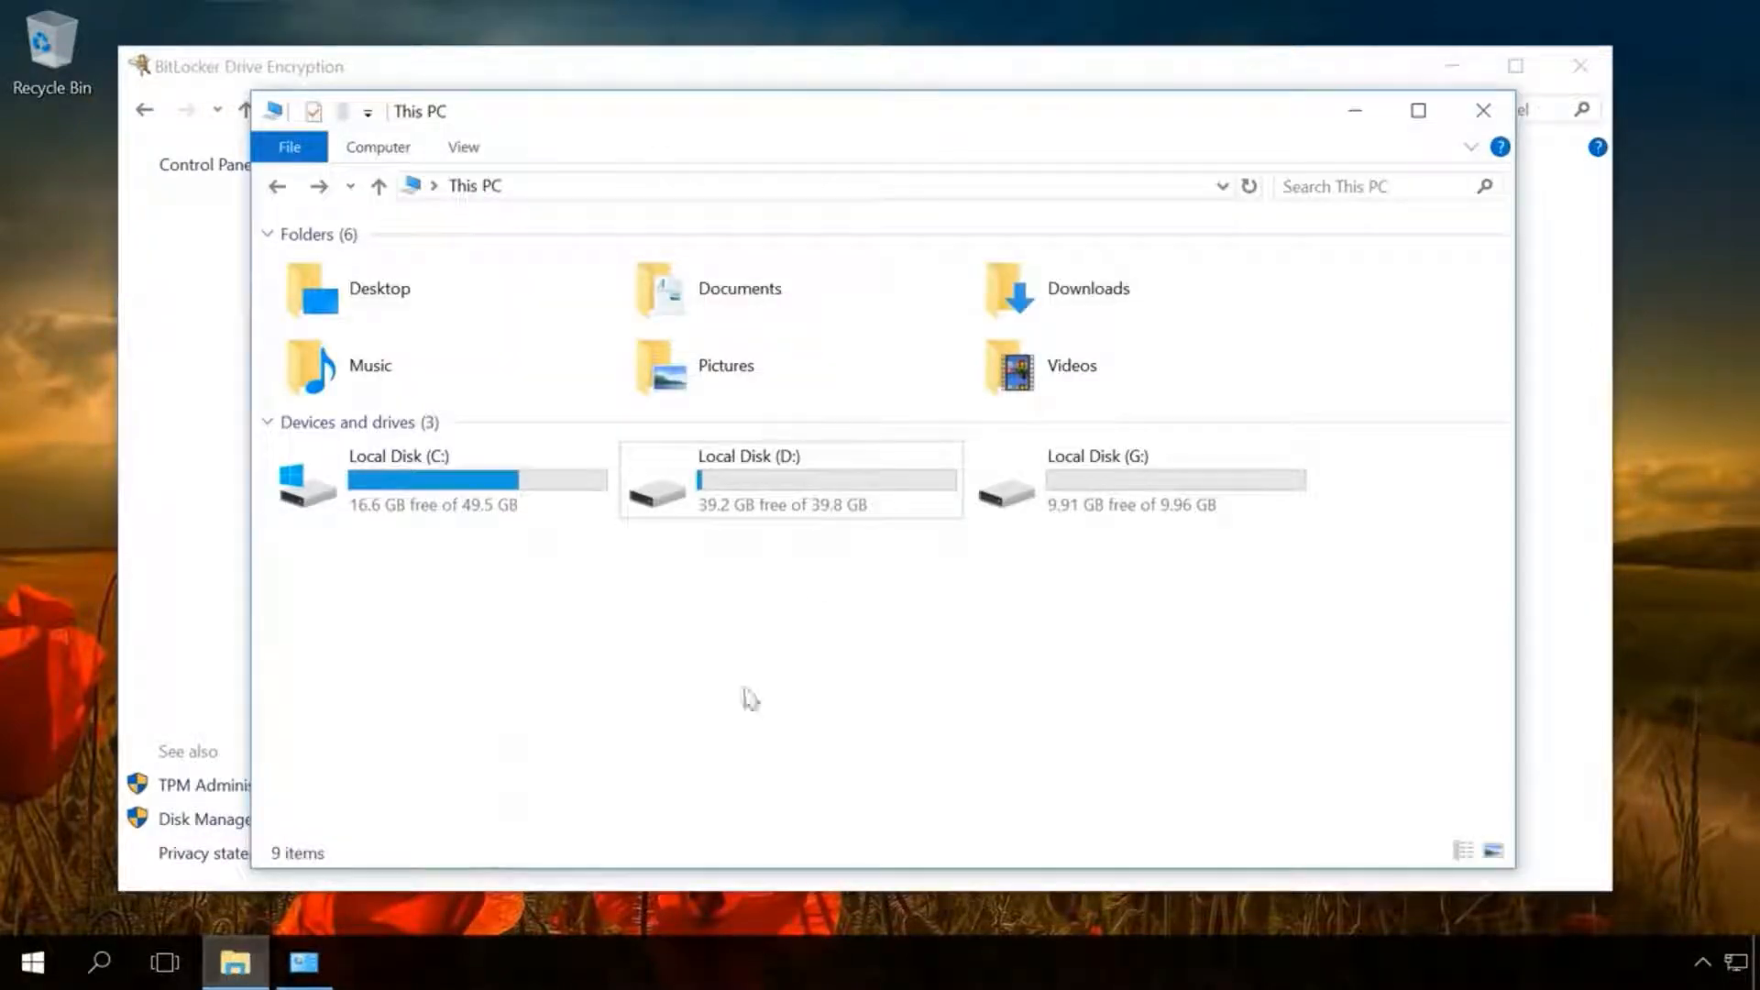
pyautogui.click(823, 481)
pyautogui.rightClick(823, 481)
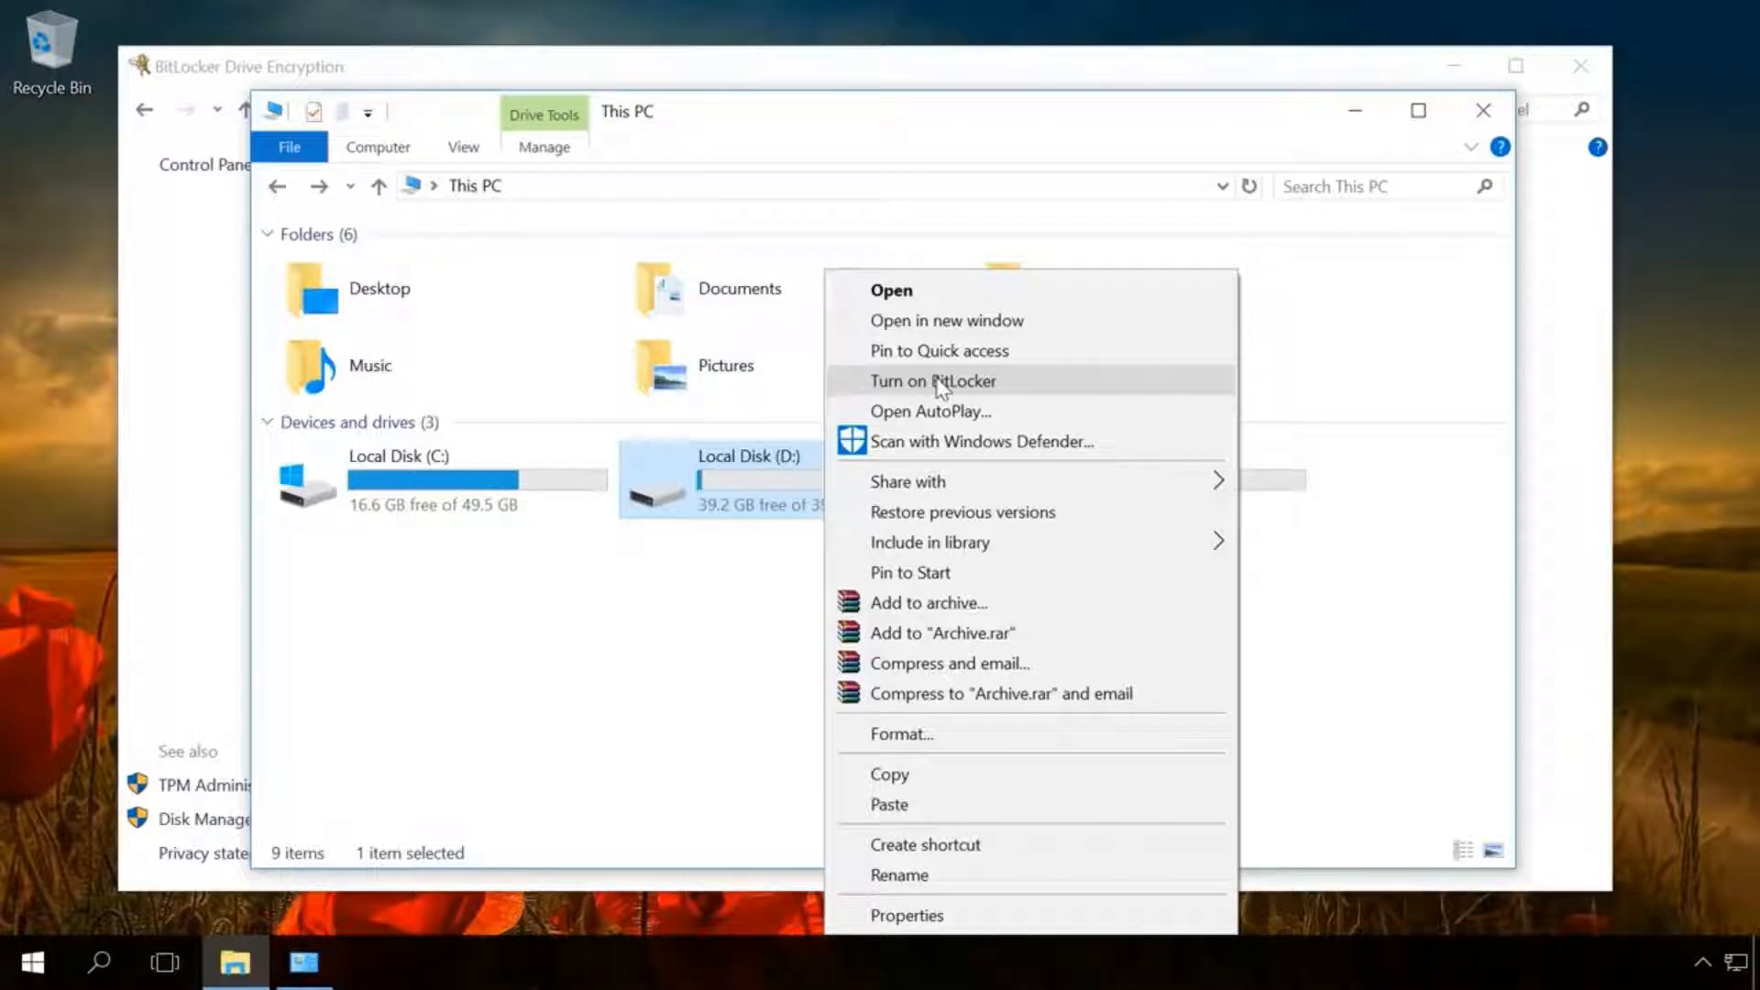
pyautogui.click(1484, 114)
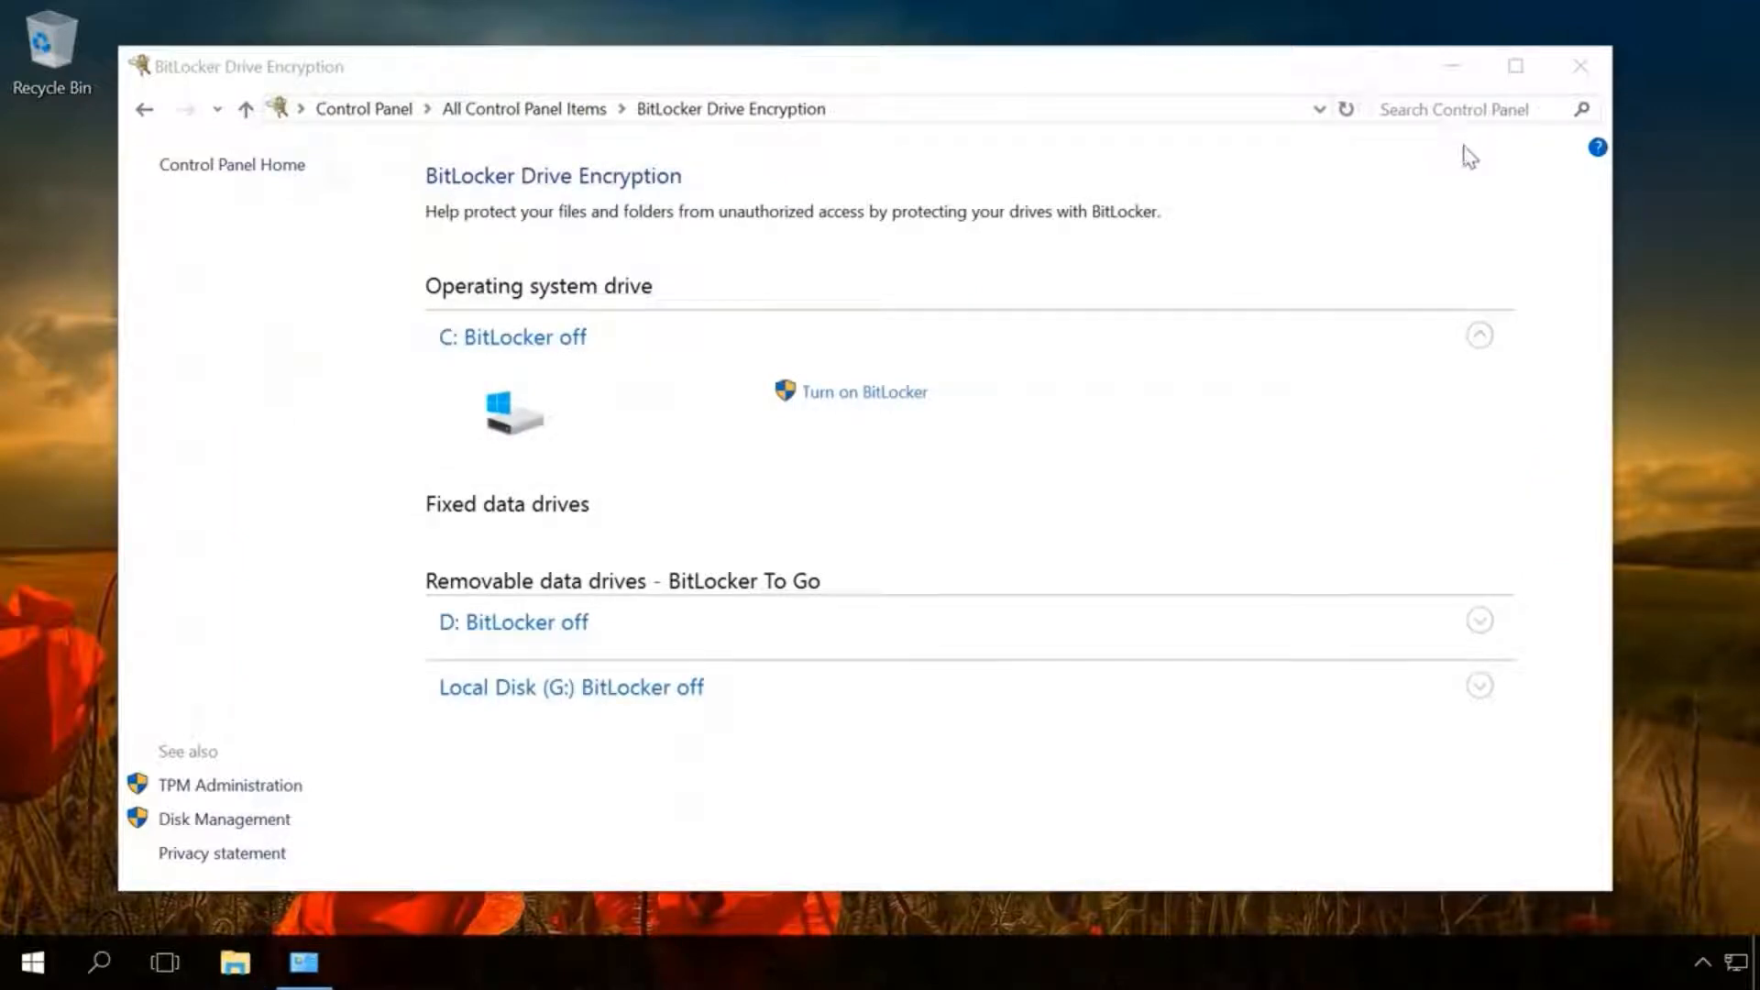
# - Expand the entries for drives D: and G:, and start turning on BitLocker for drive D:
pyautogui.click(1478, 620)
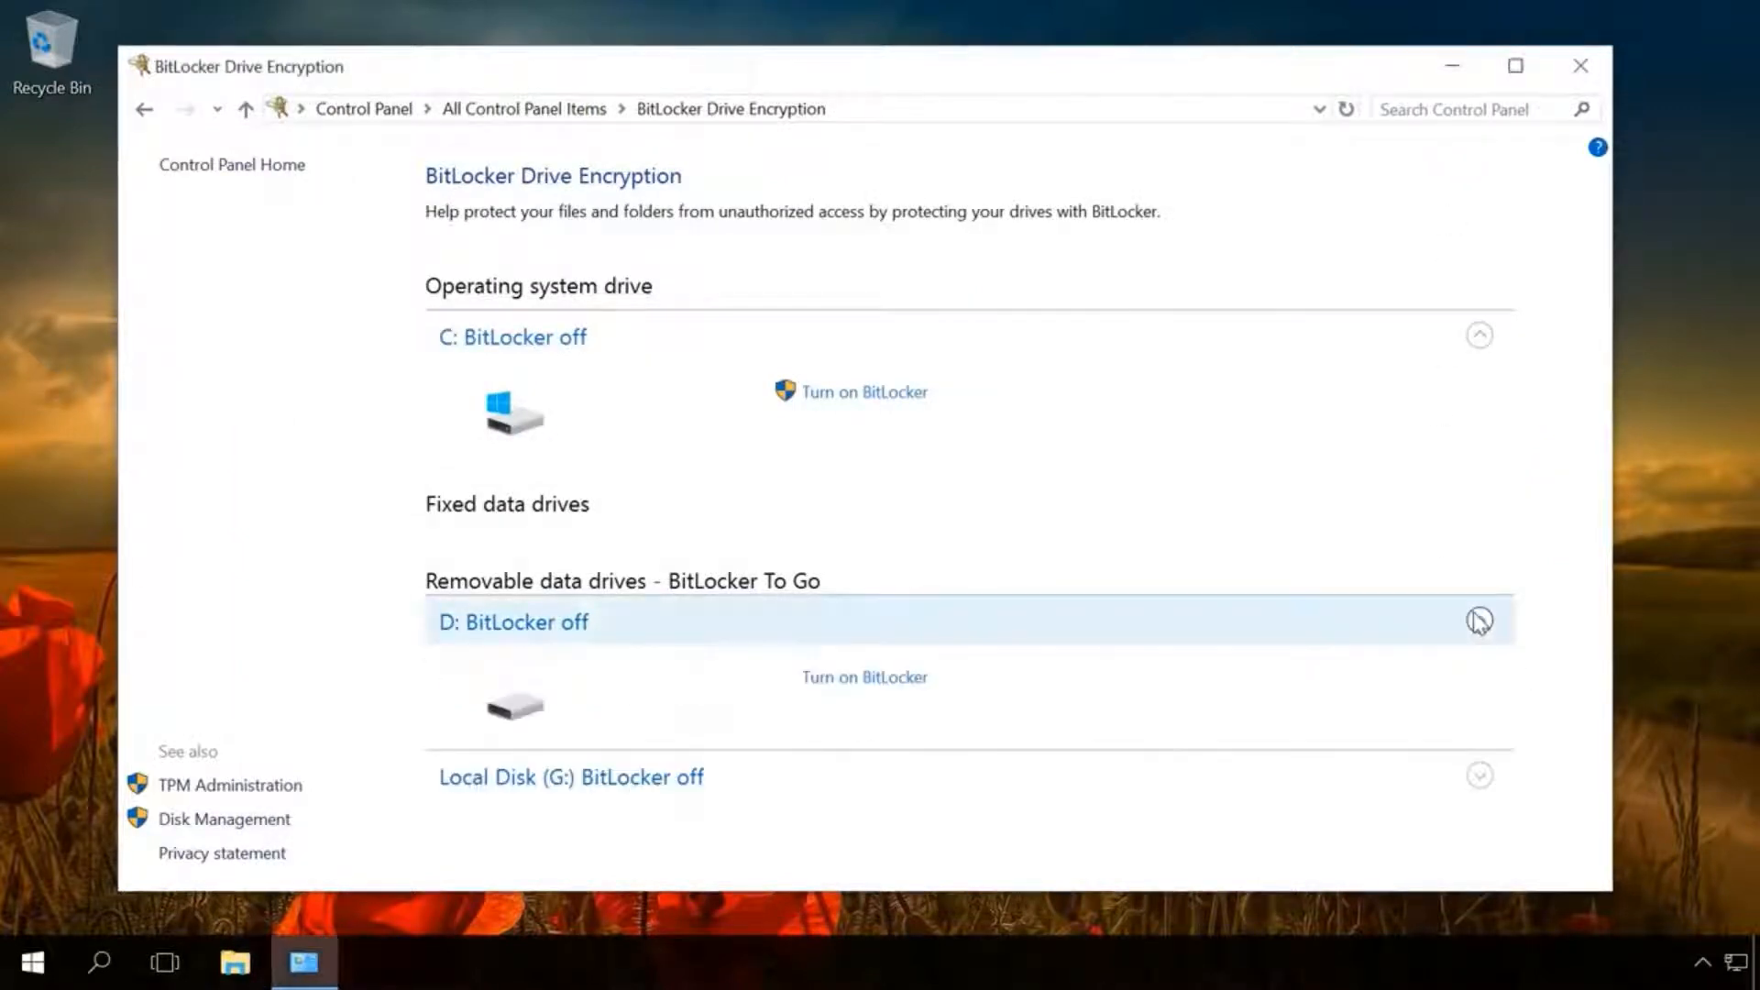
pyautogui.click(1479, 776)
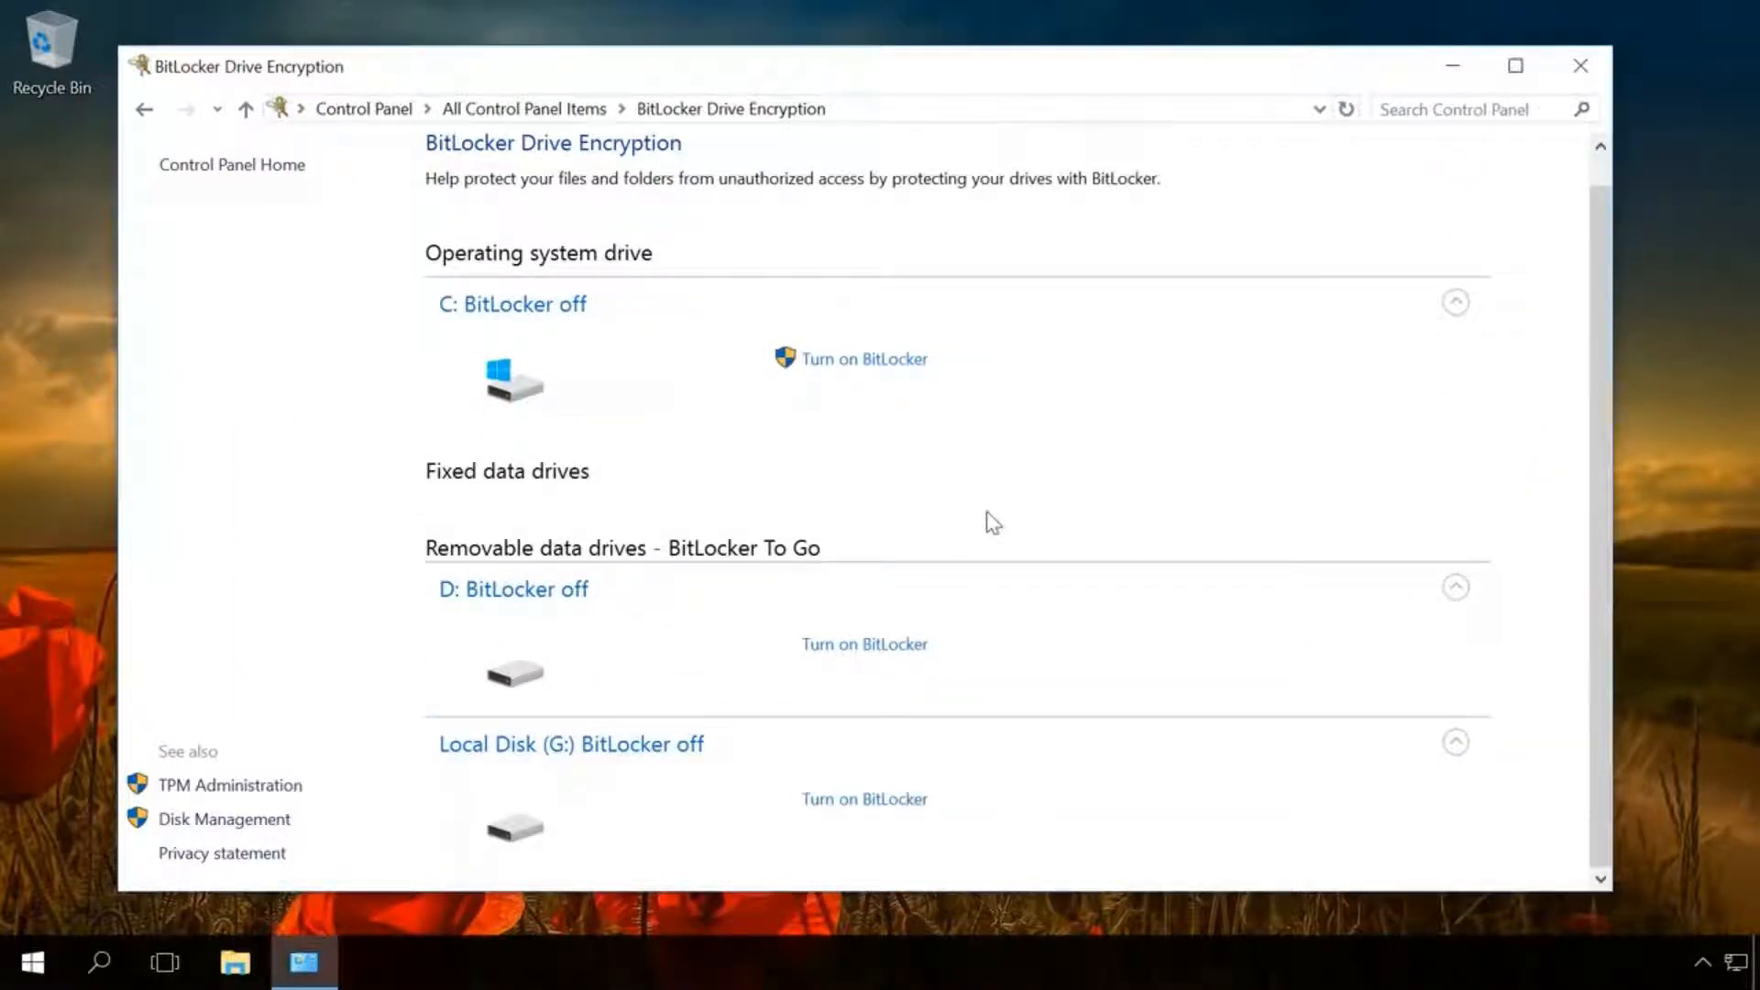
pyautogui.click(869, 647)
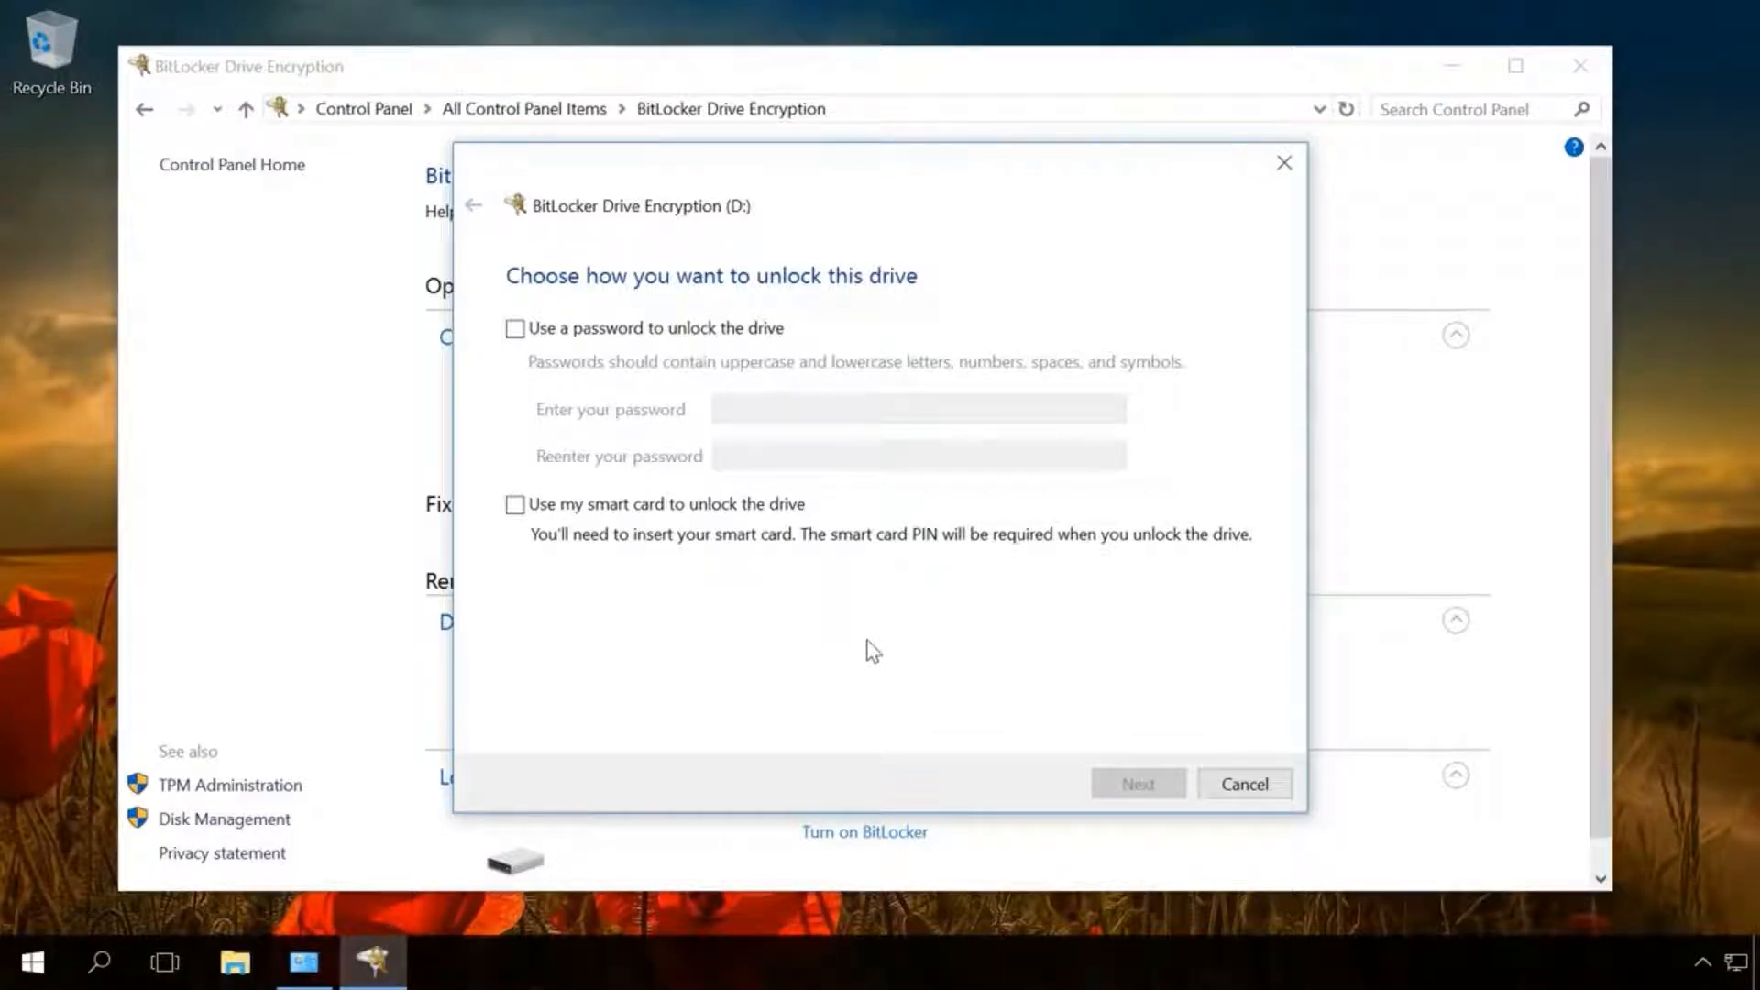
# - Choose a password as the unlock method for drive D:, without a smart card, then enter and confirm the unlock password
pyautogui.click(515, 506)
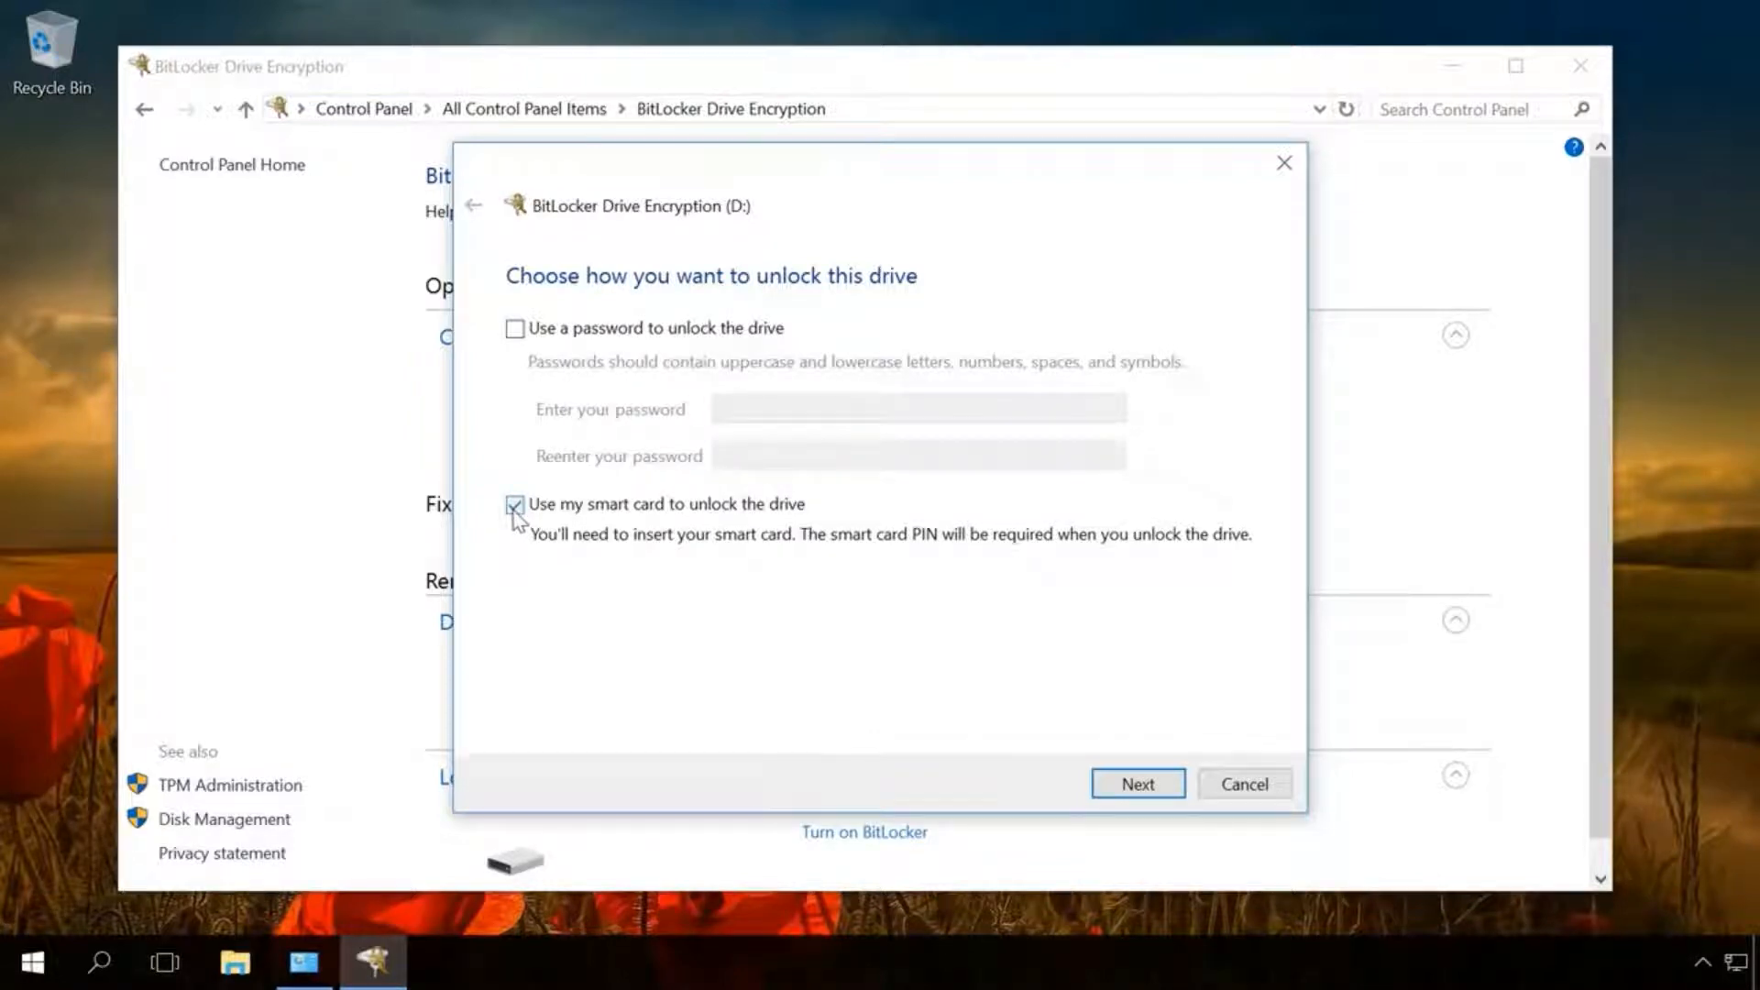
pyautogui.click(515, 506)
pyautogui.click(515, 328)
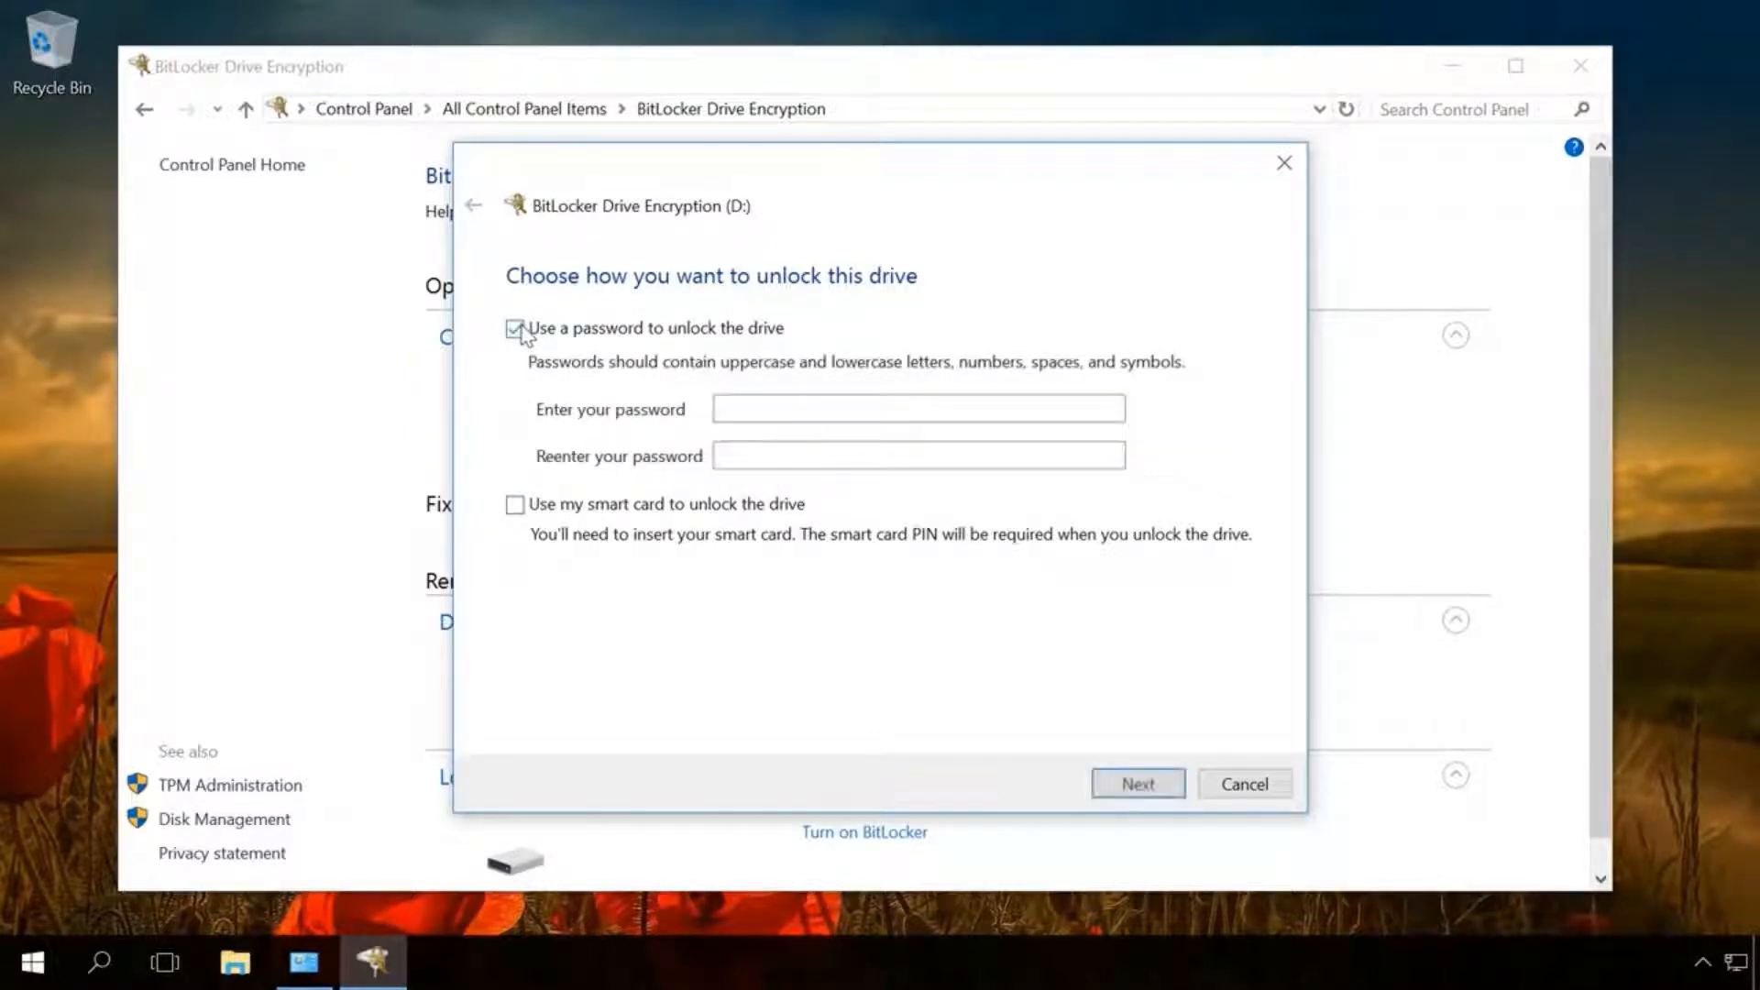
pyautogui.click(753, 403)
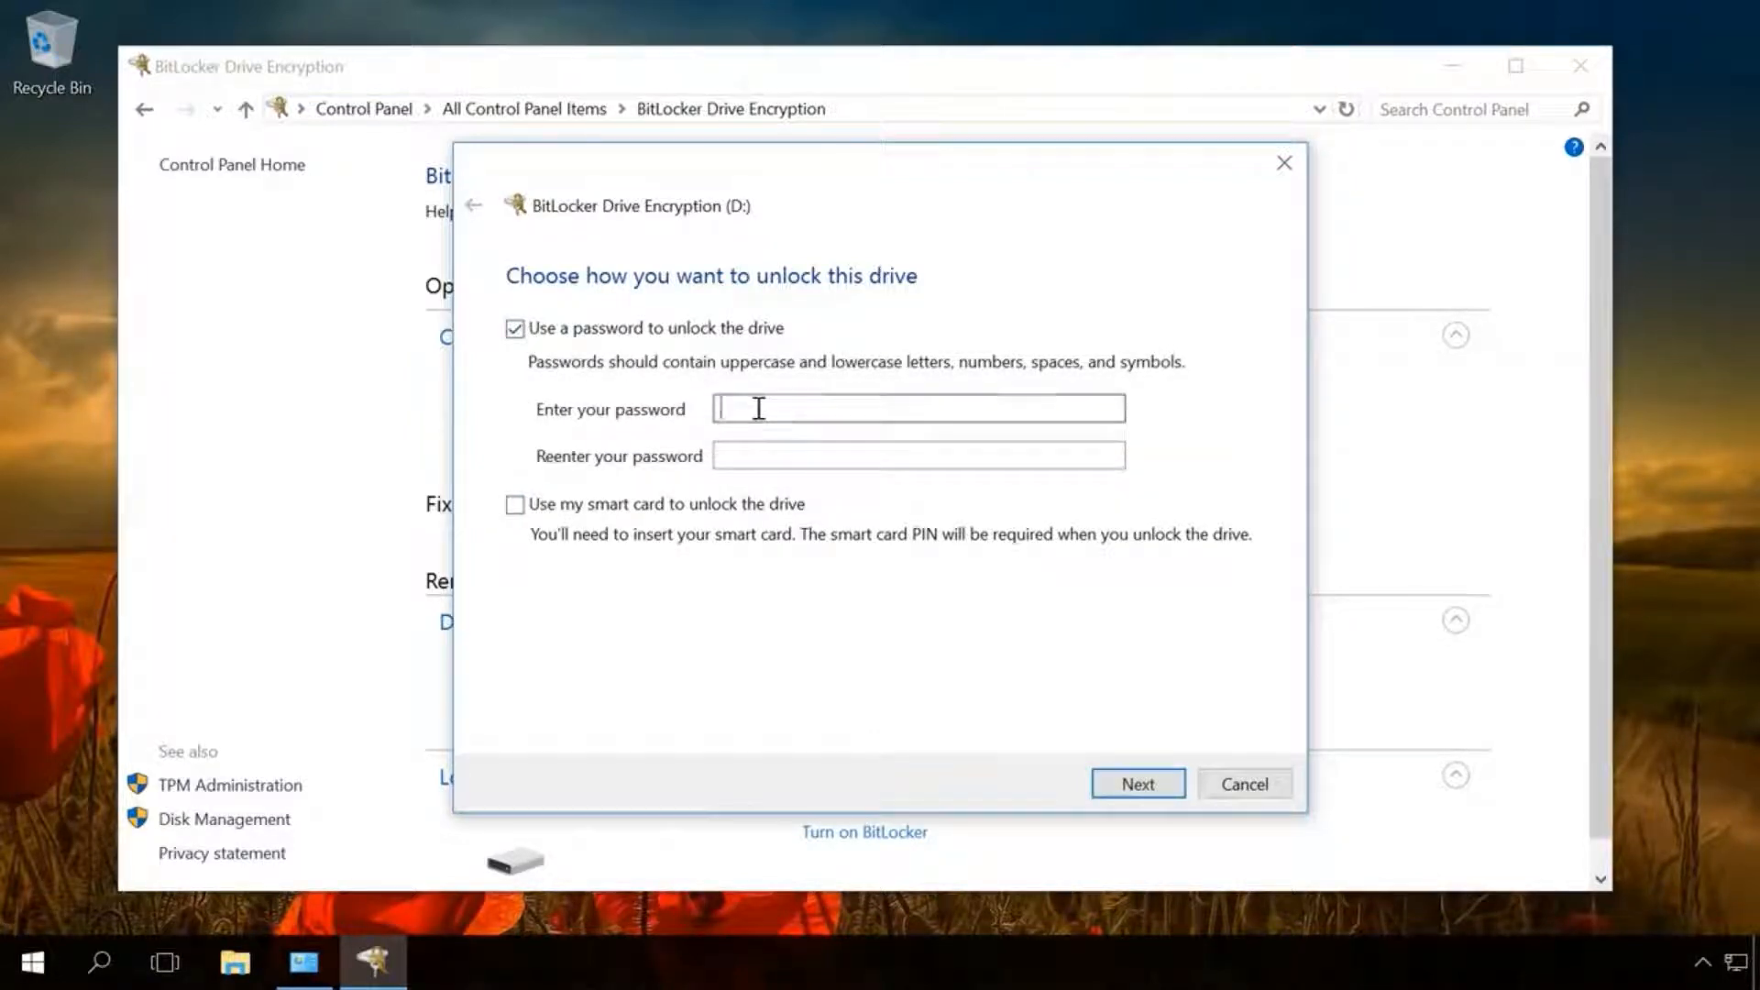
pyautogui.write('••••••••••••')
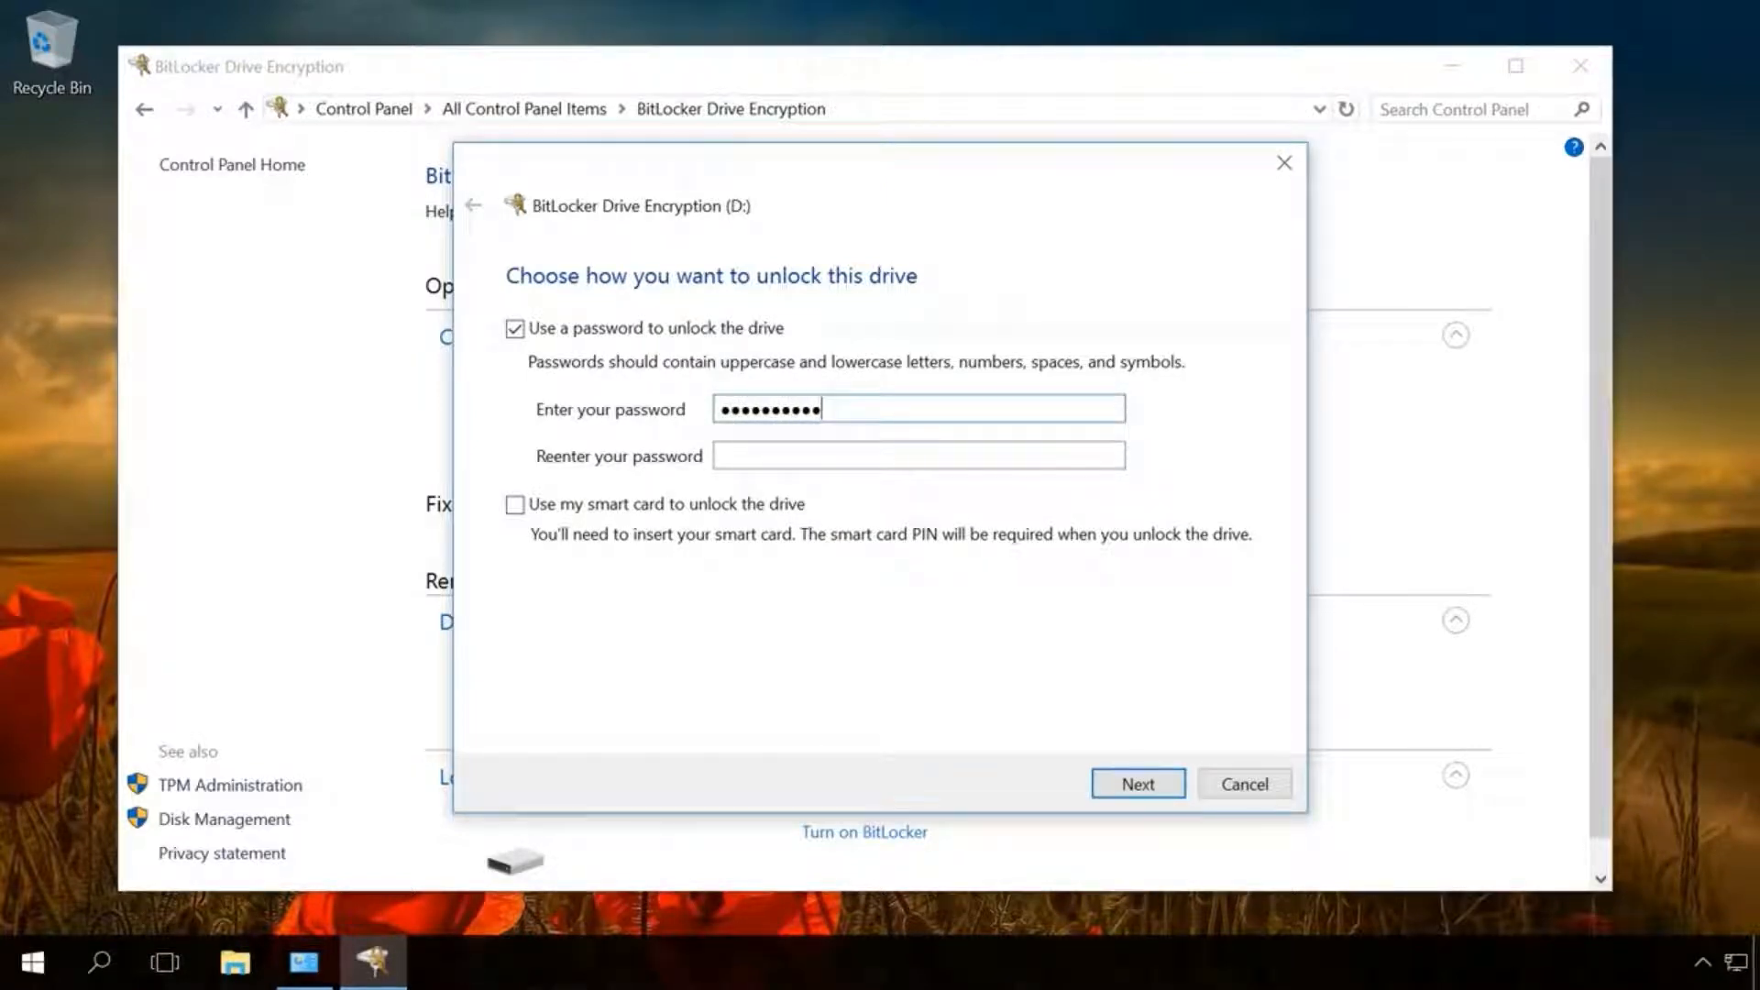
pyautogui.click(798, 458)
pyautogui.write('•••••')
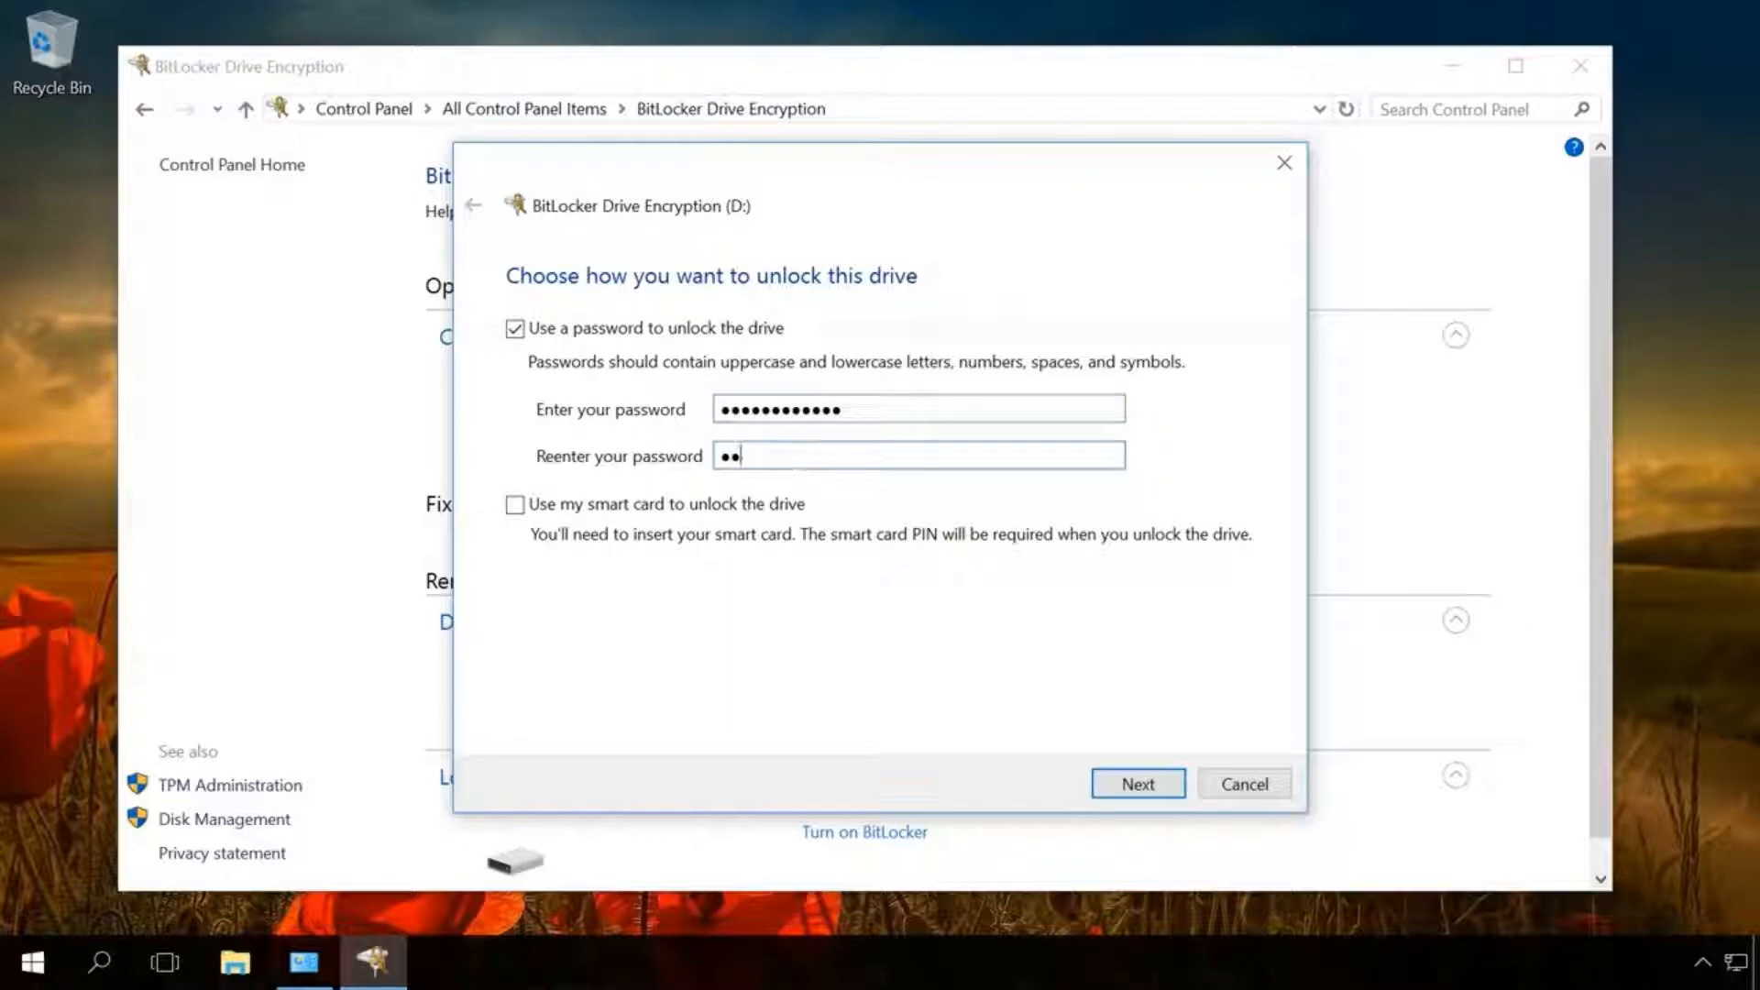
pyautogui.write('•••••••')
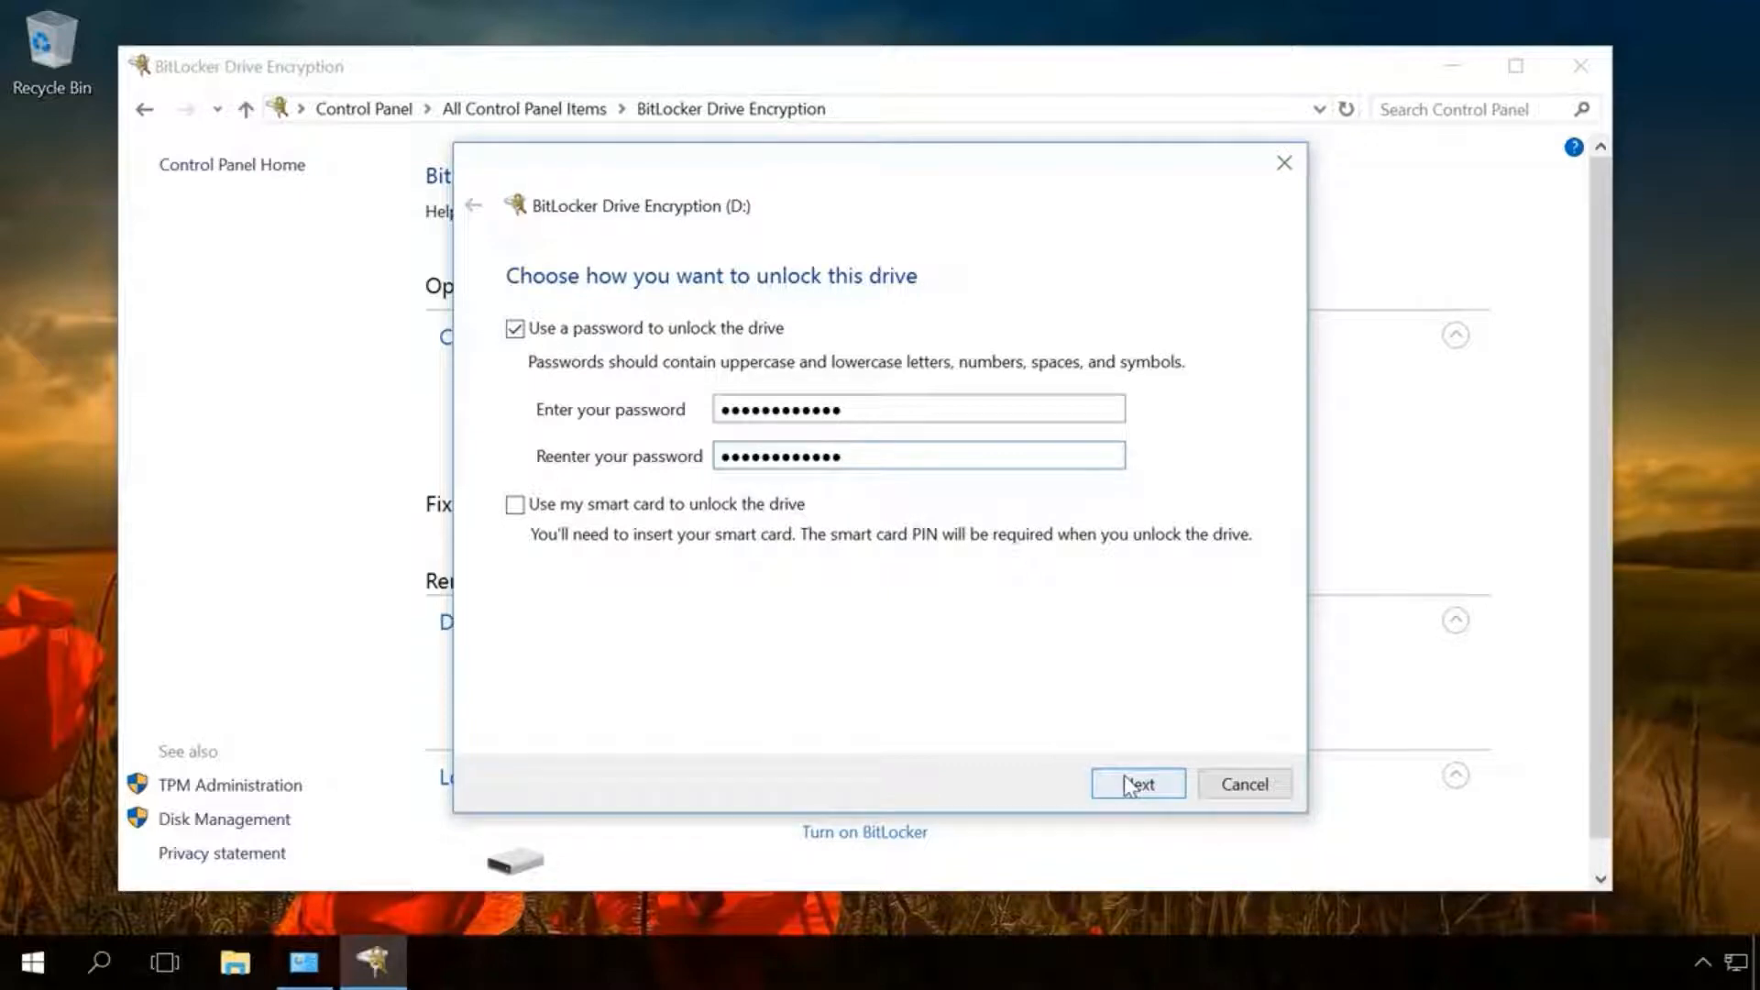
pyautogui.click(1127, 781)
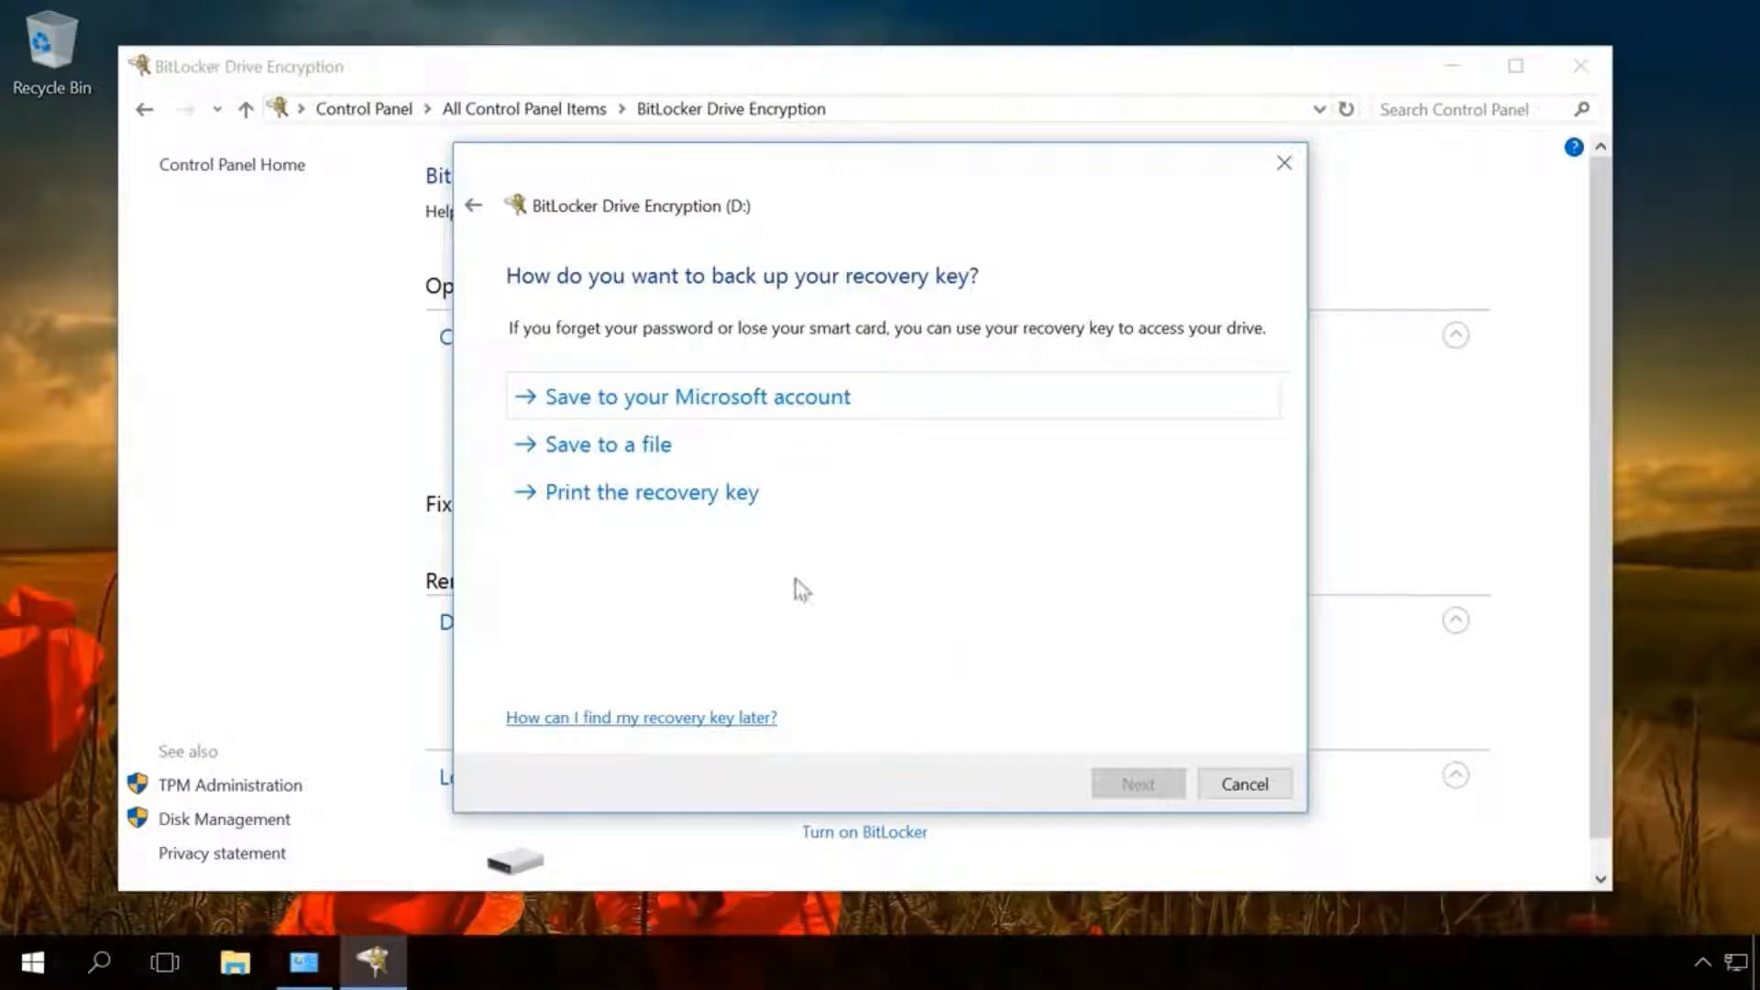
# - Back up the recovery key to a text file on the Desktop, keeping the suggested file name
pyautogui.click(639, 456)
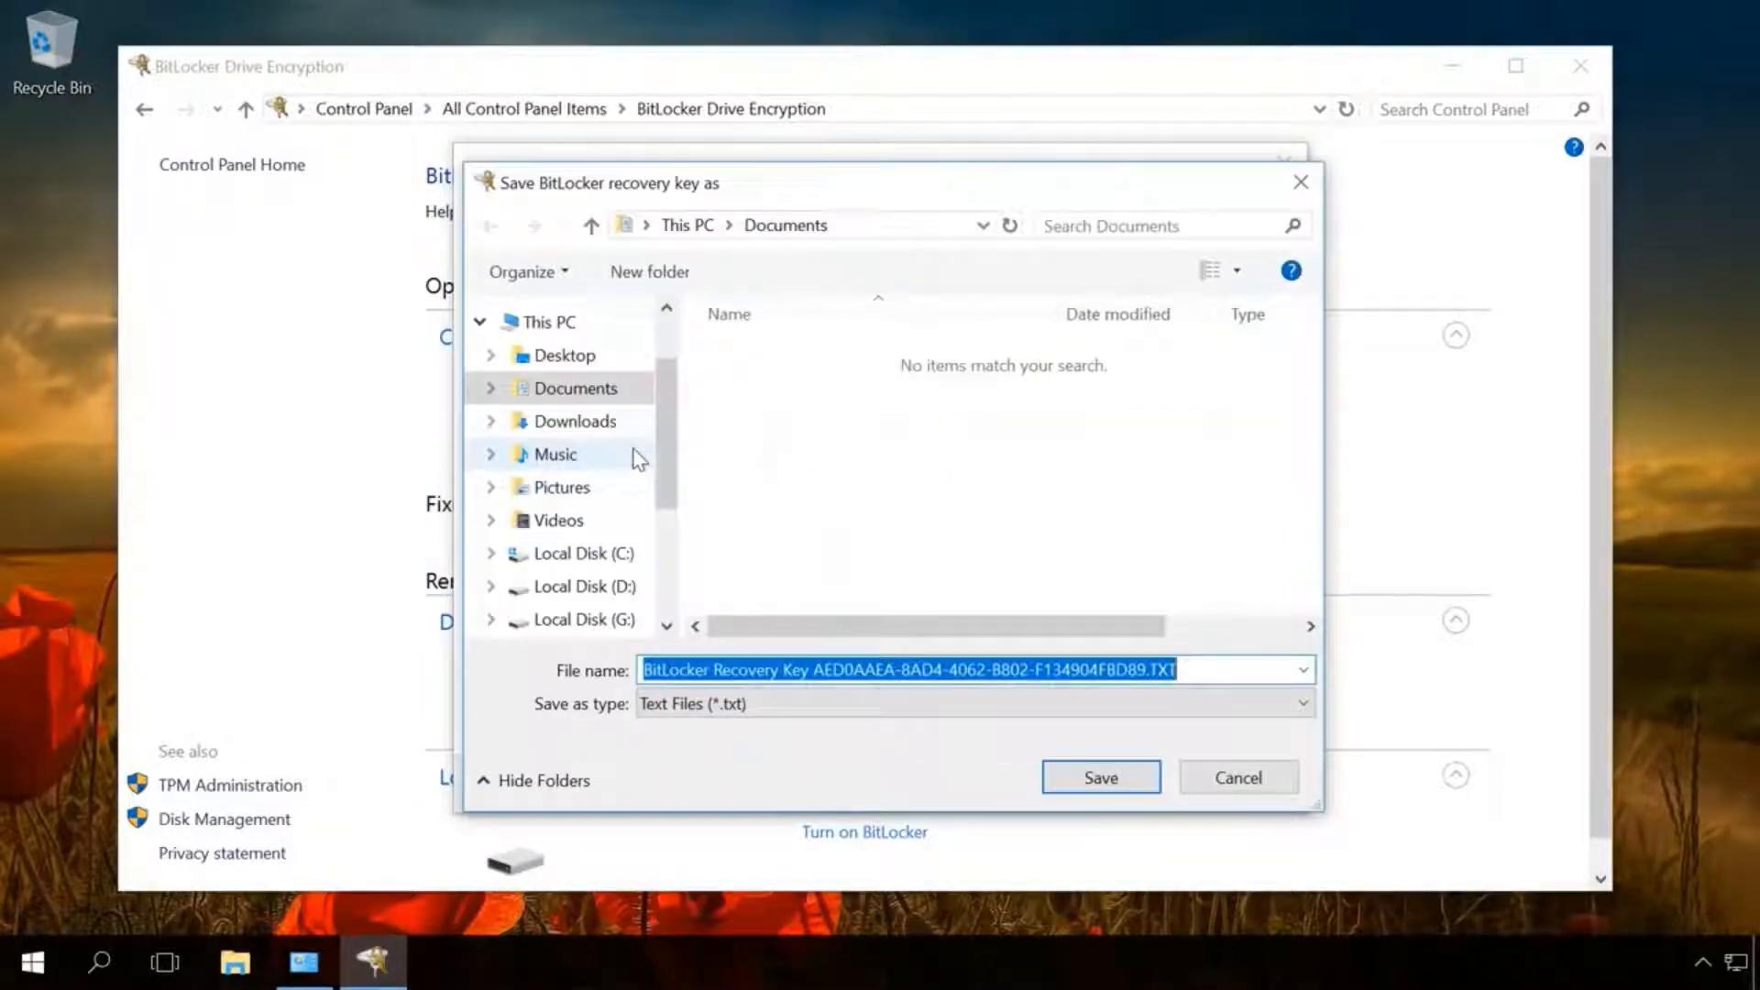
pyautogui.click(570, 361)
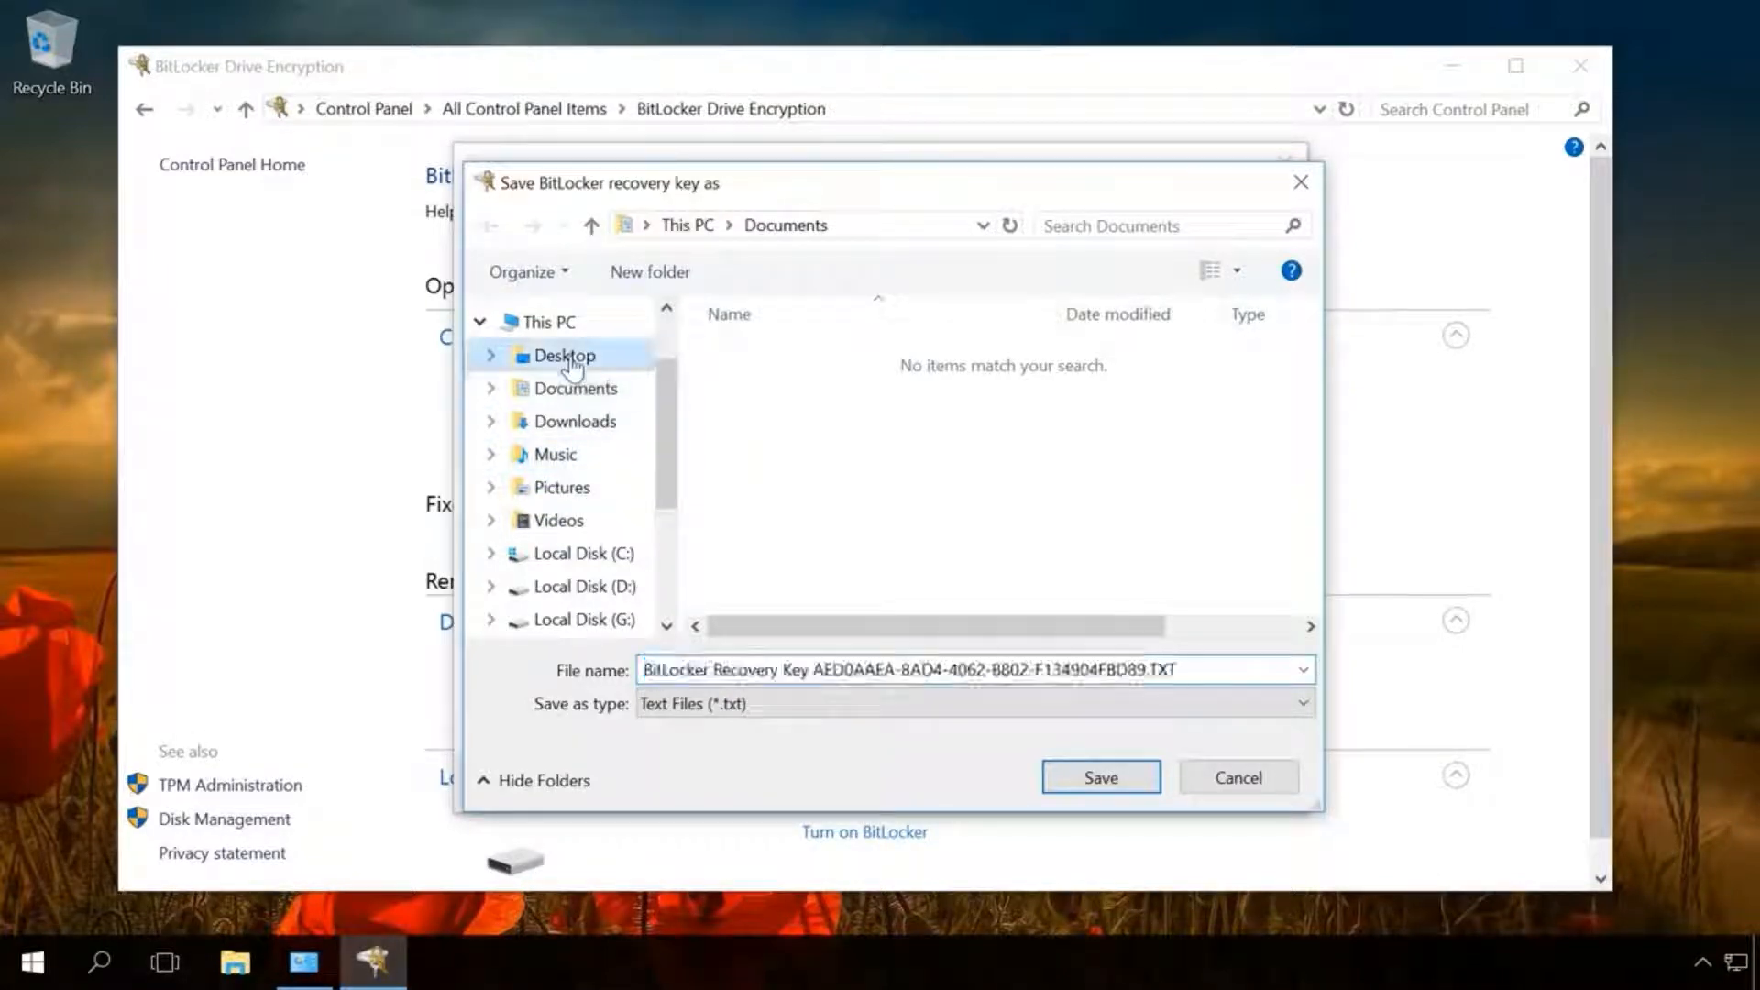
pyautogui.click(1093, 781)
pyautogui.click(935, 527)
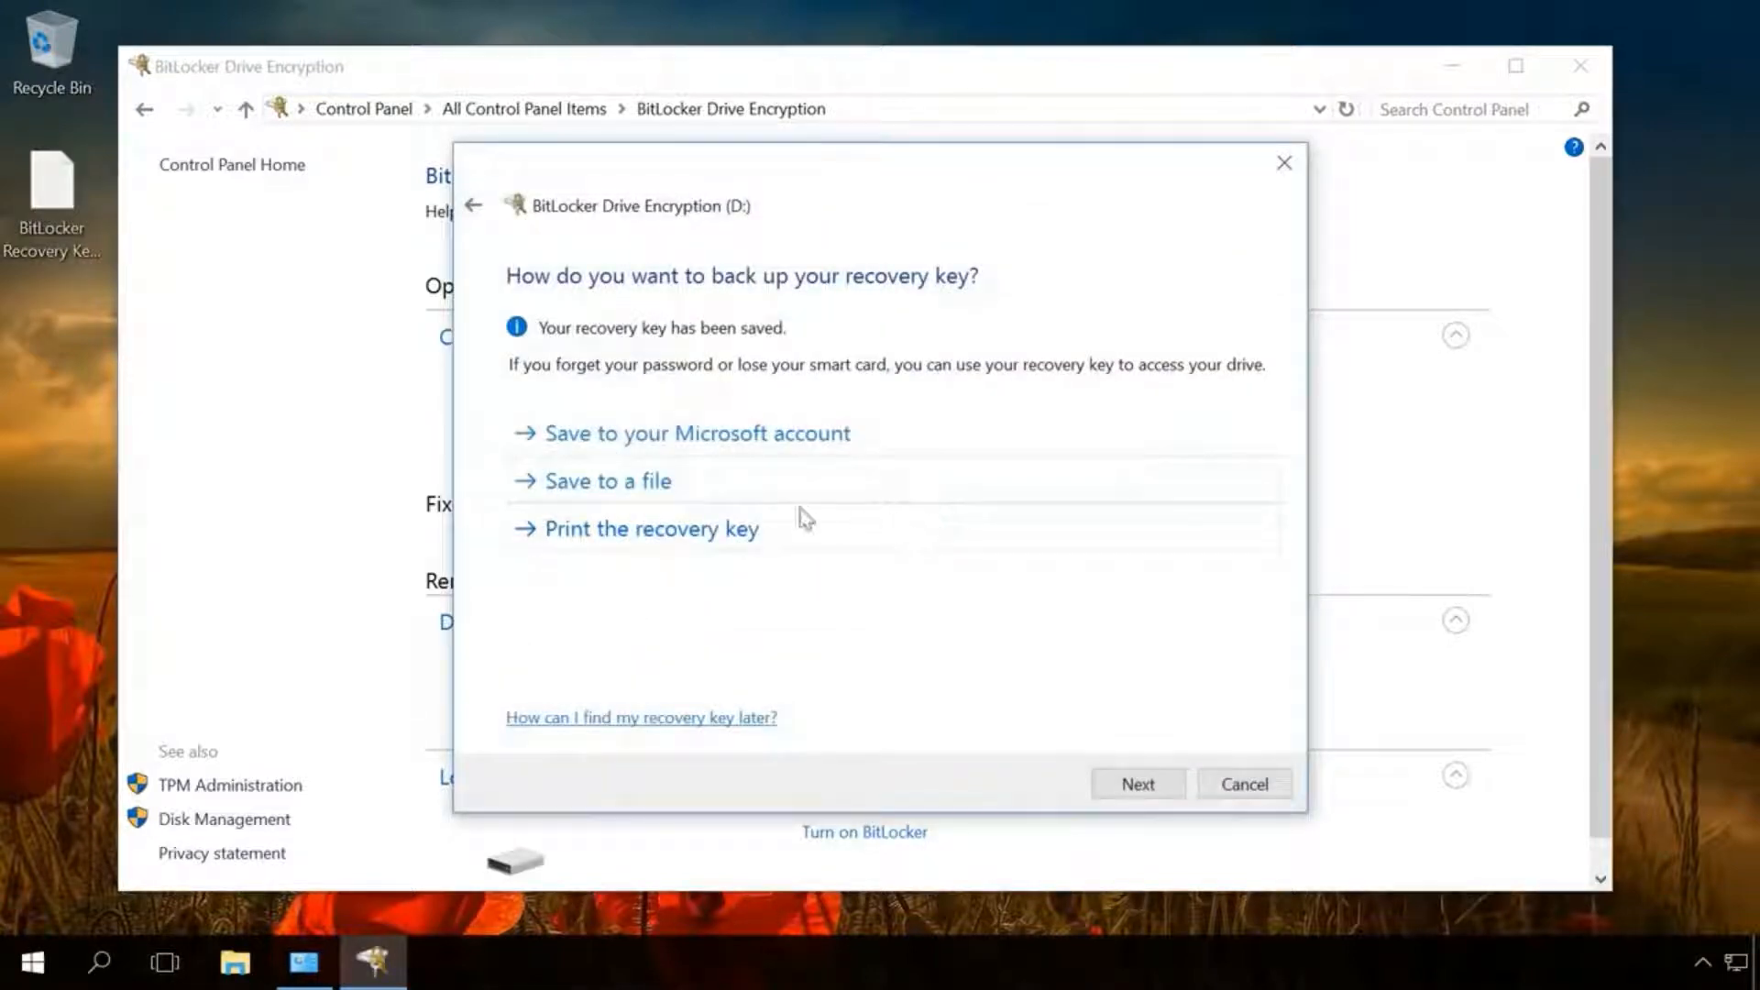
# - Open the saved recovery key file from the desktop, examine its identifier and recovery key, and close the file
pyautogui.click(66, 224)
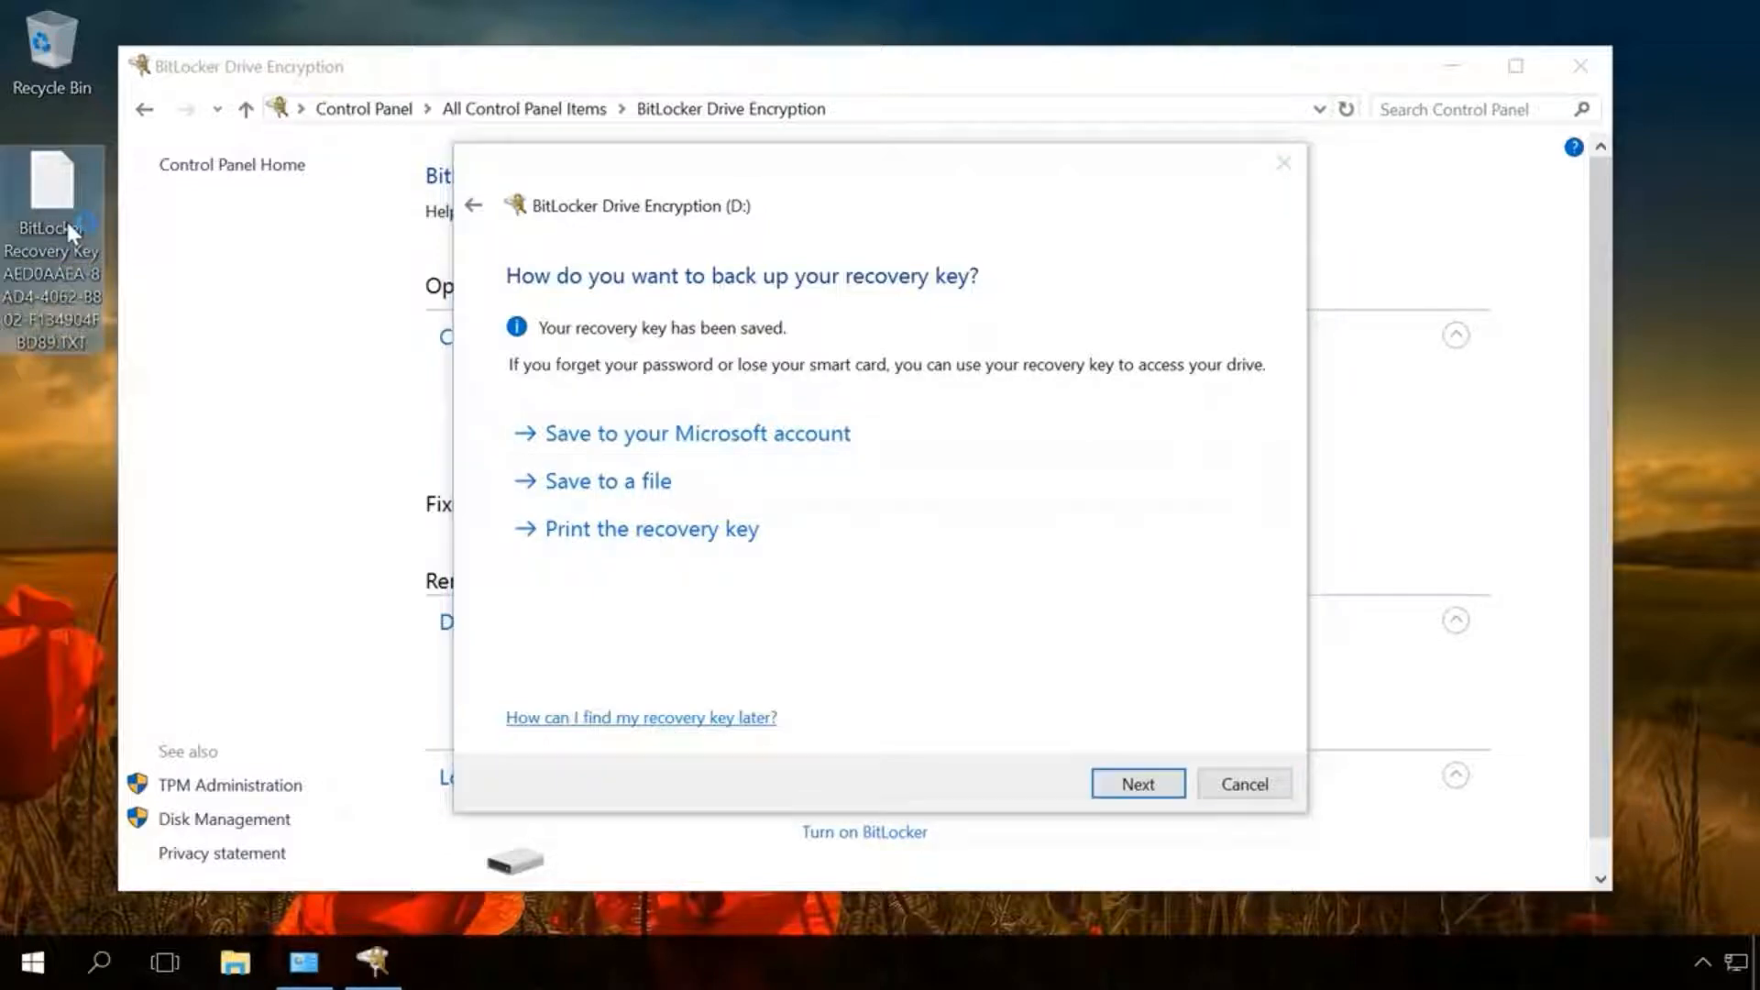
pyautogui.doubleClick(68, 224)
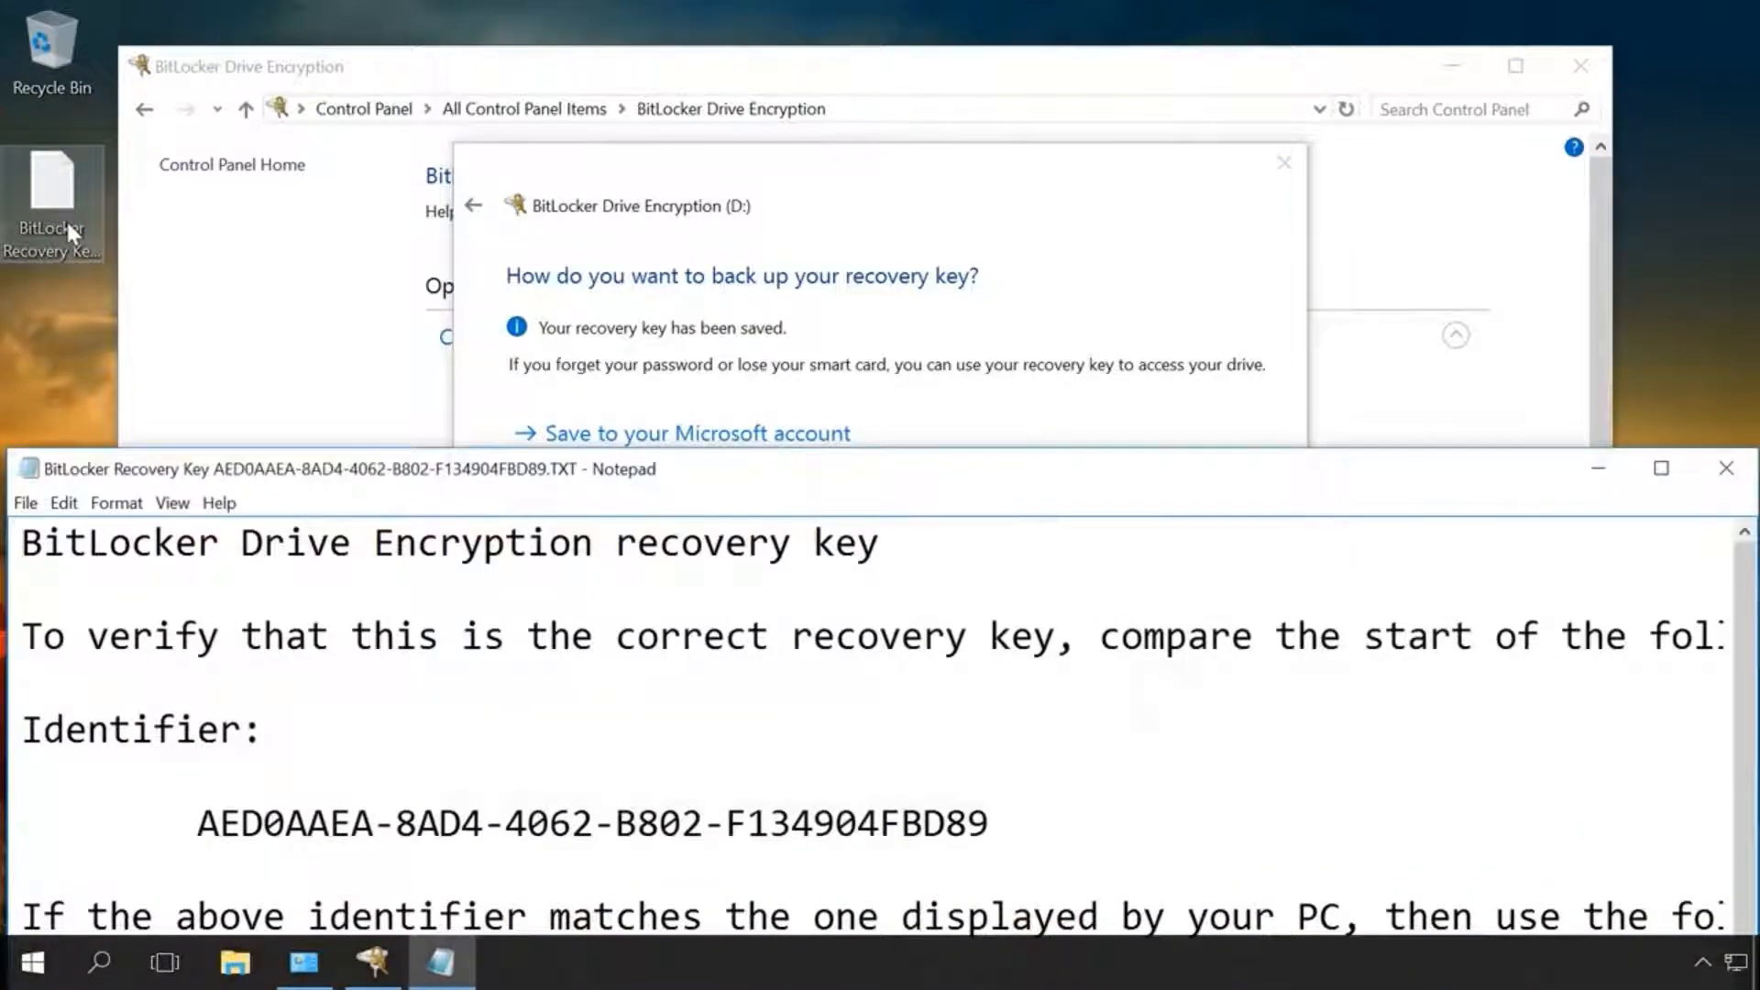
pyautogui.doubleClick(308, 475)
pyautogui.hscroll(2, 308, 463)
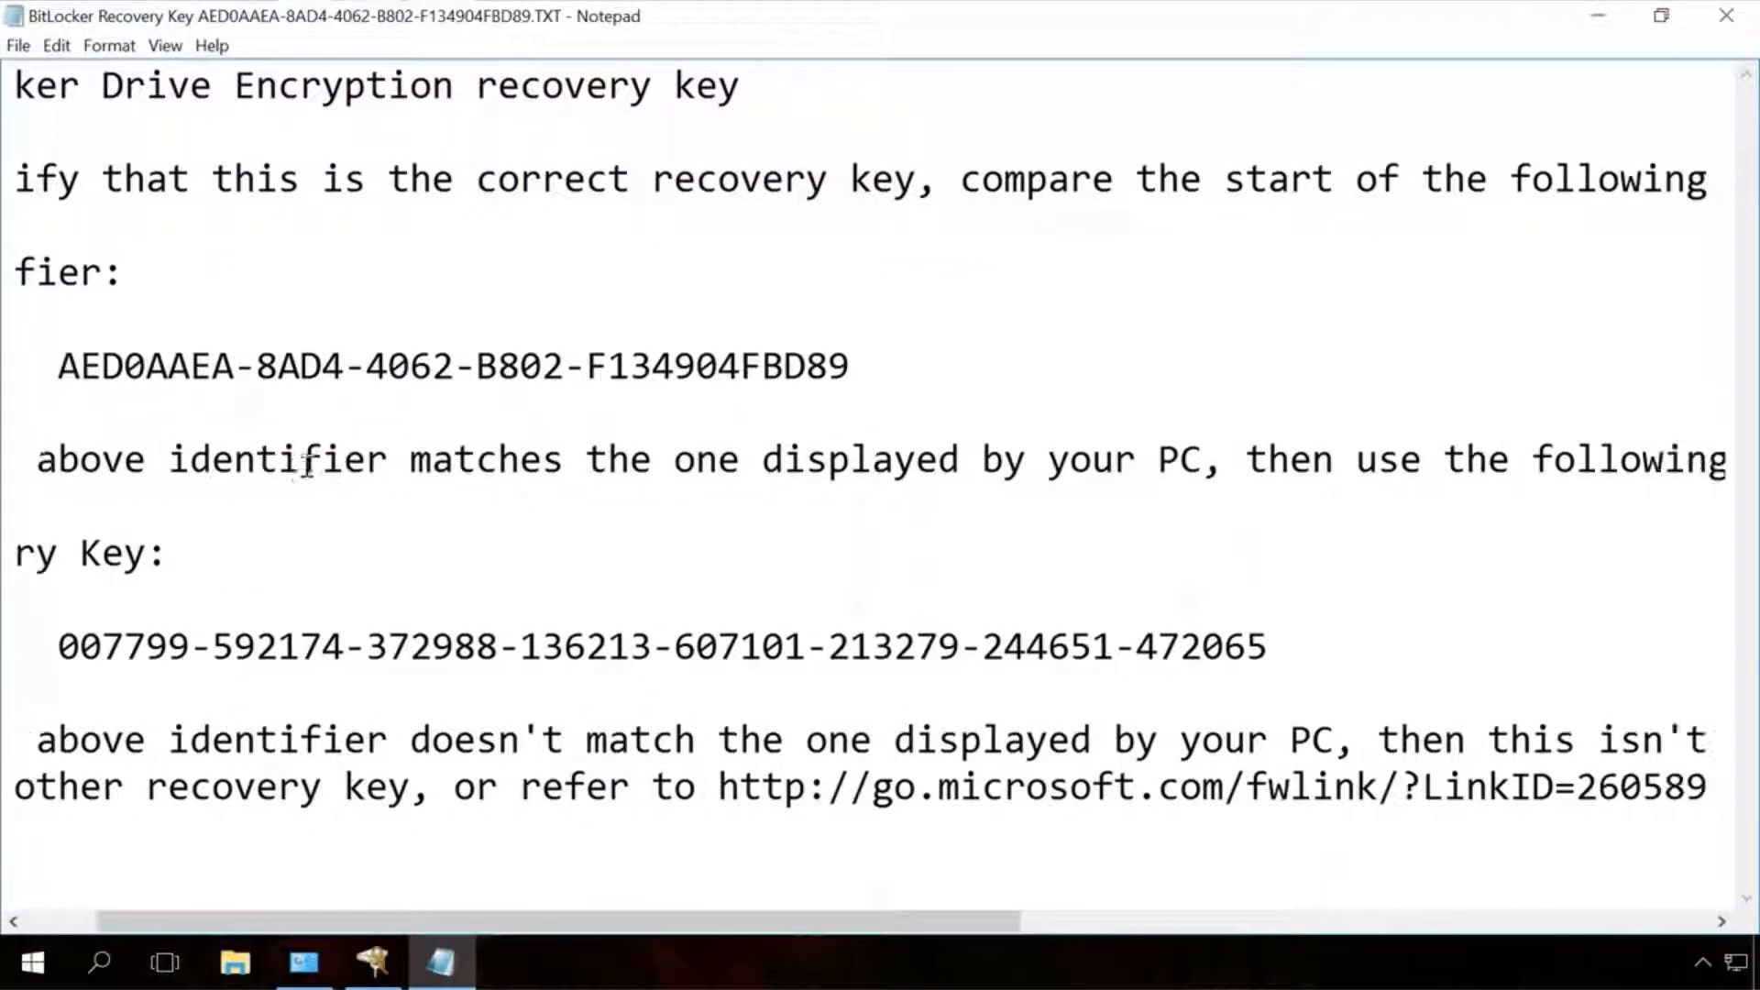
pyautogui.hscroll(-2, 308, 463)
pyautogui.click(200, 648)
pyautogui.moveTo(202, 648); pyautogui.dragTo(1402, 649)
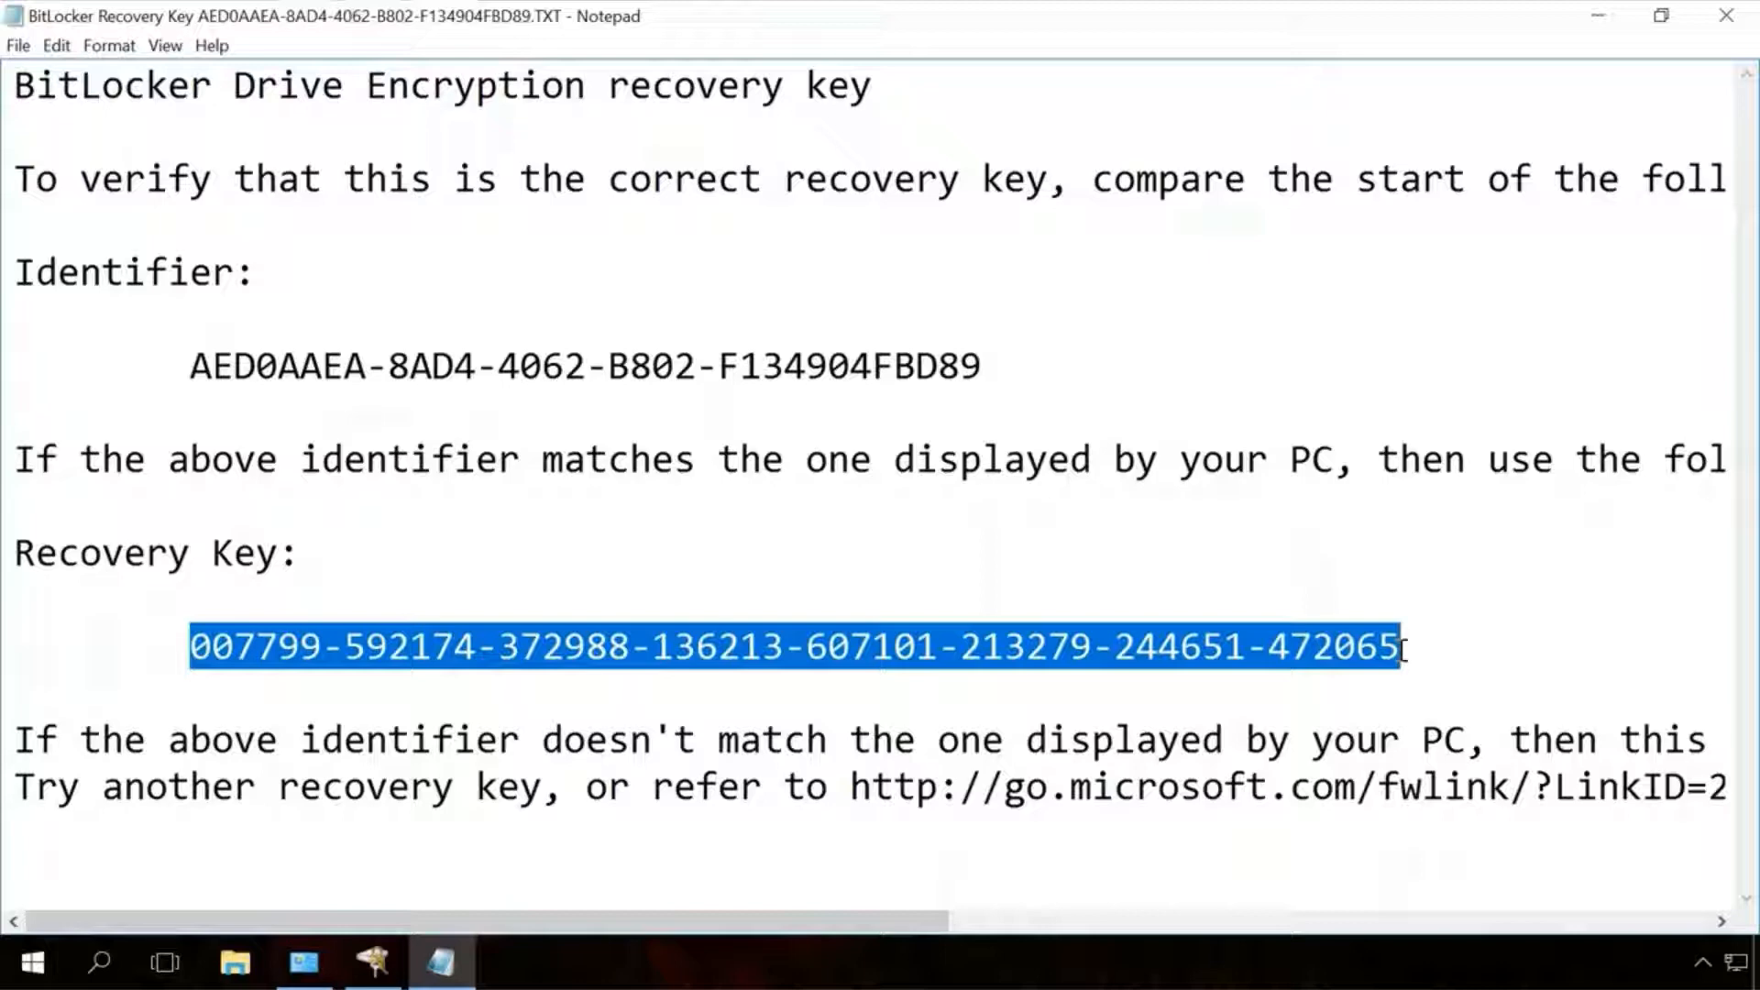
pyautogui.click(1727, 16)
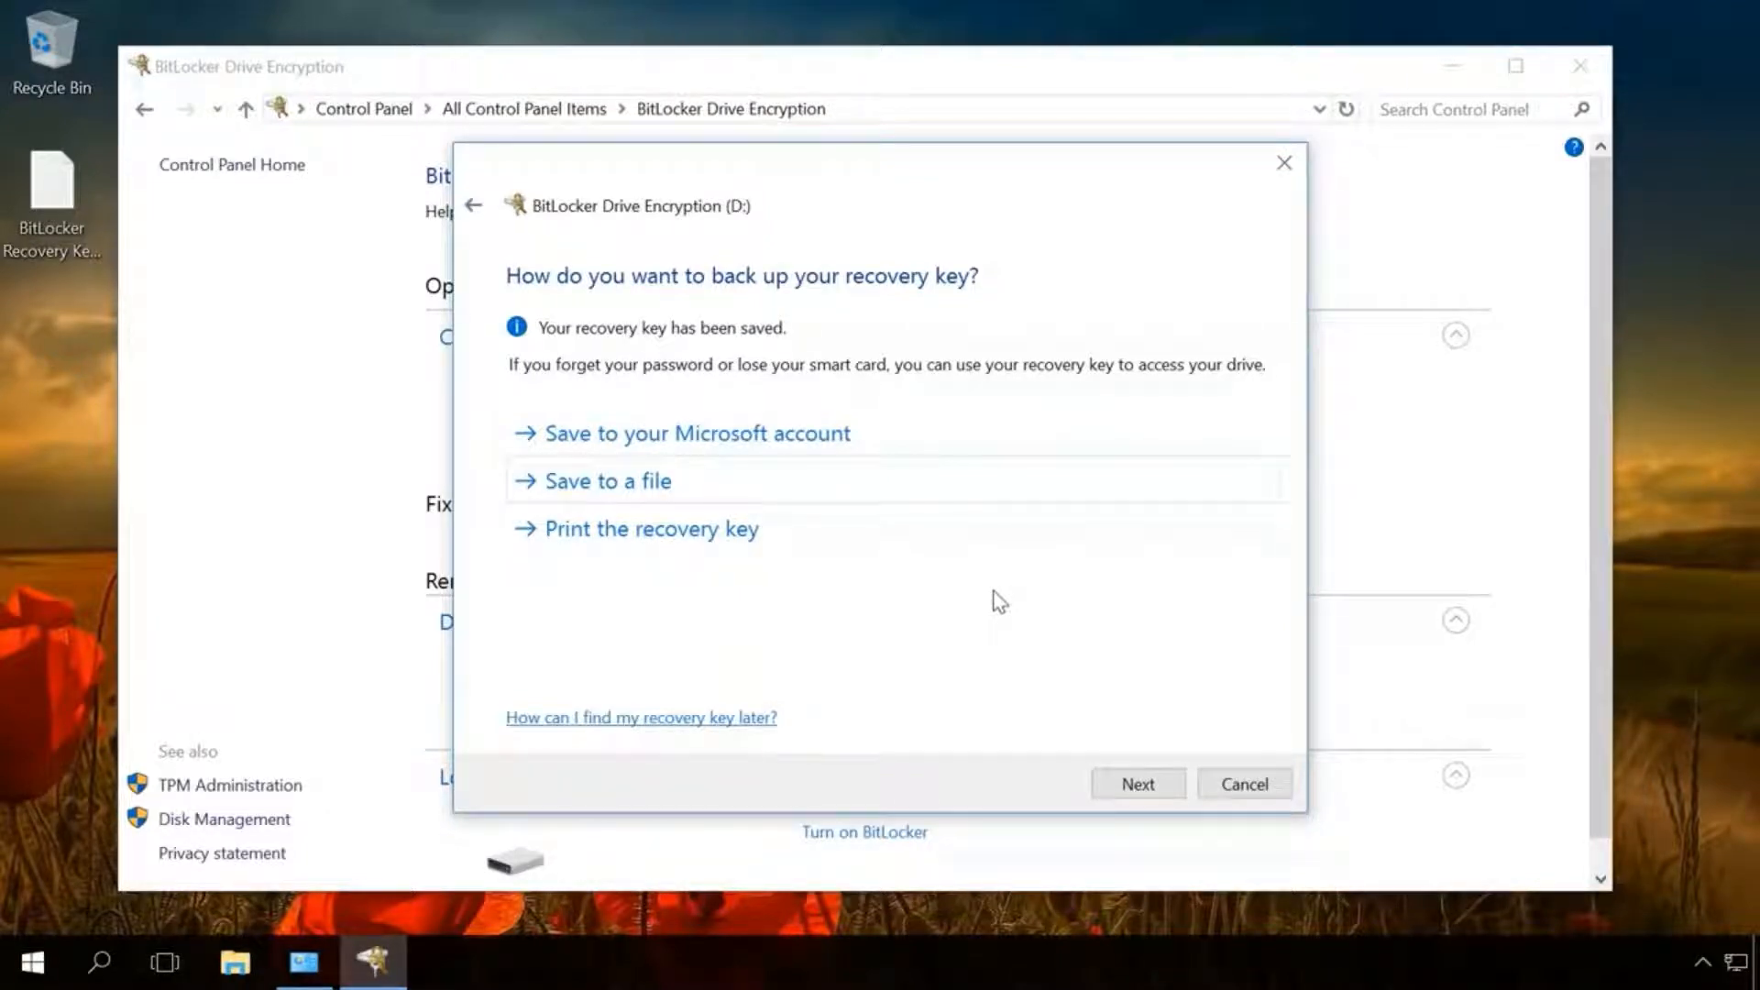
# - Encrypt the entire drive D: using the new encryption mode, and dismiss the completion notice
pyautogui.click(1137, 785)
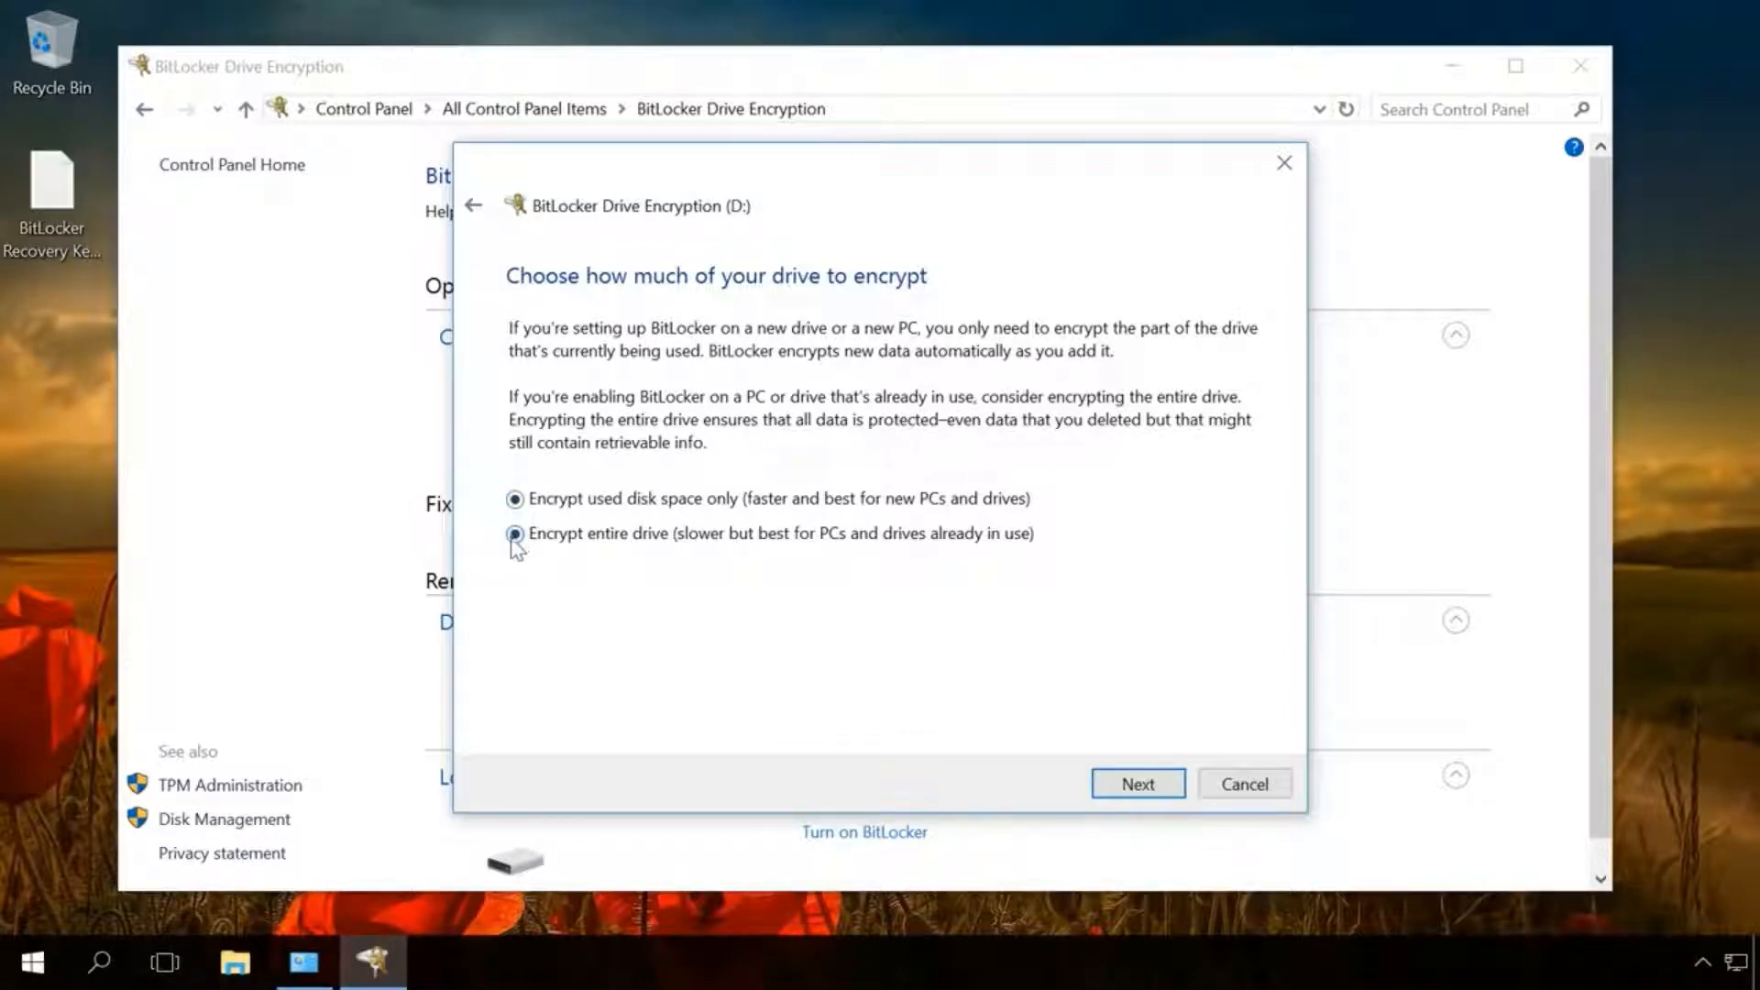
pyautogui.click(515, 535)
pyautogui.click(1137, 789)
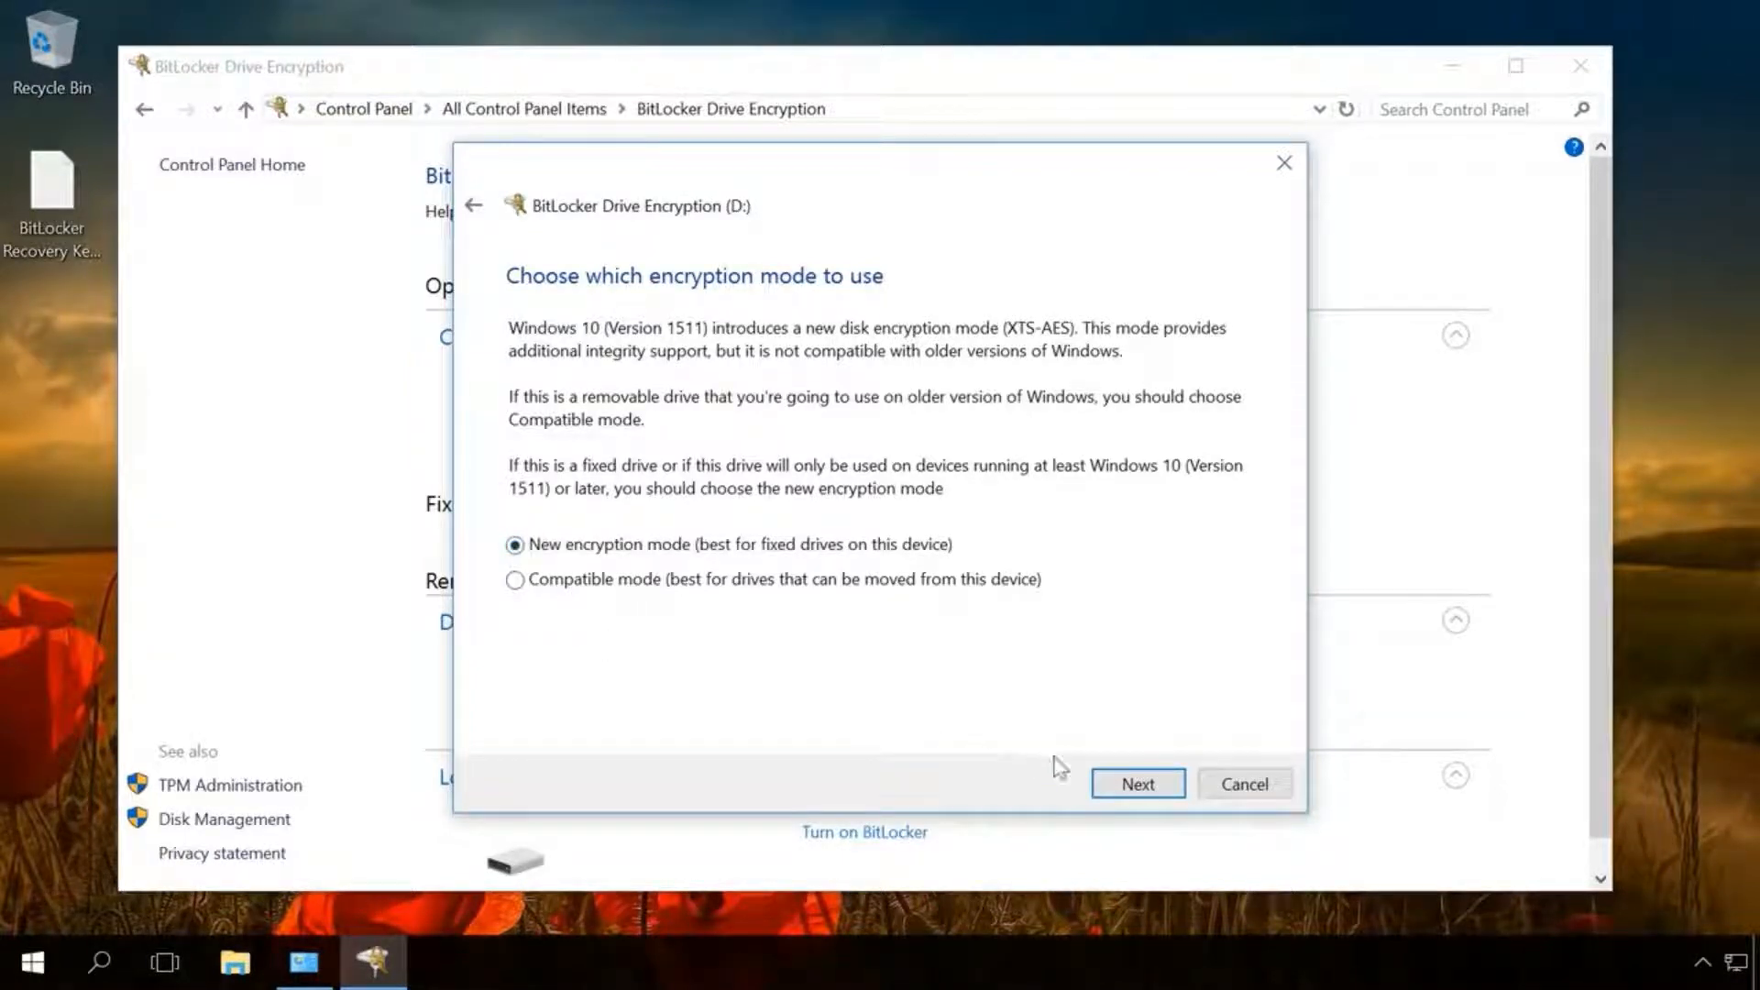
pyautogui.click(1139, 786)
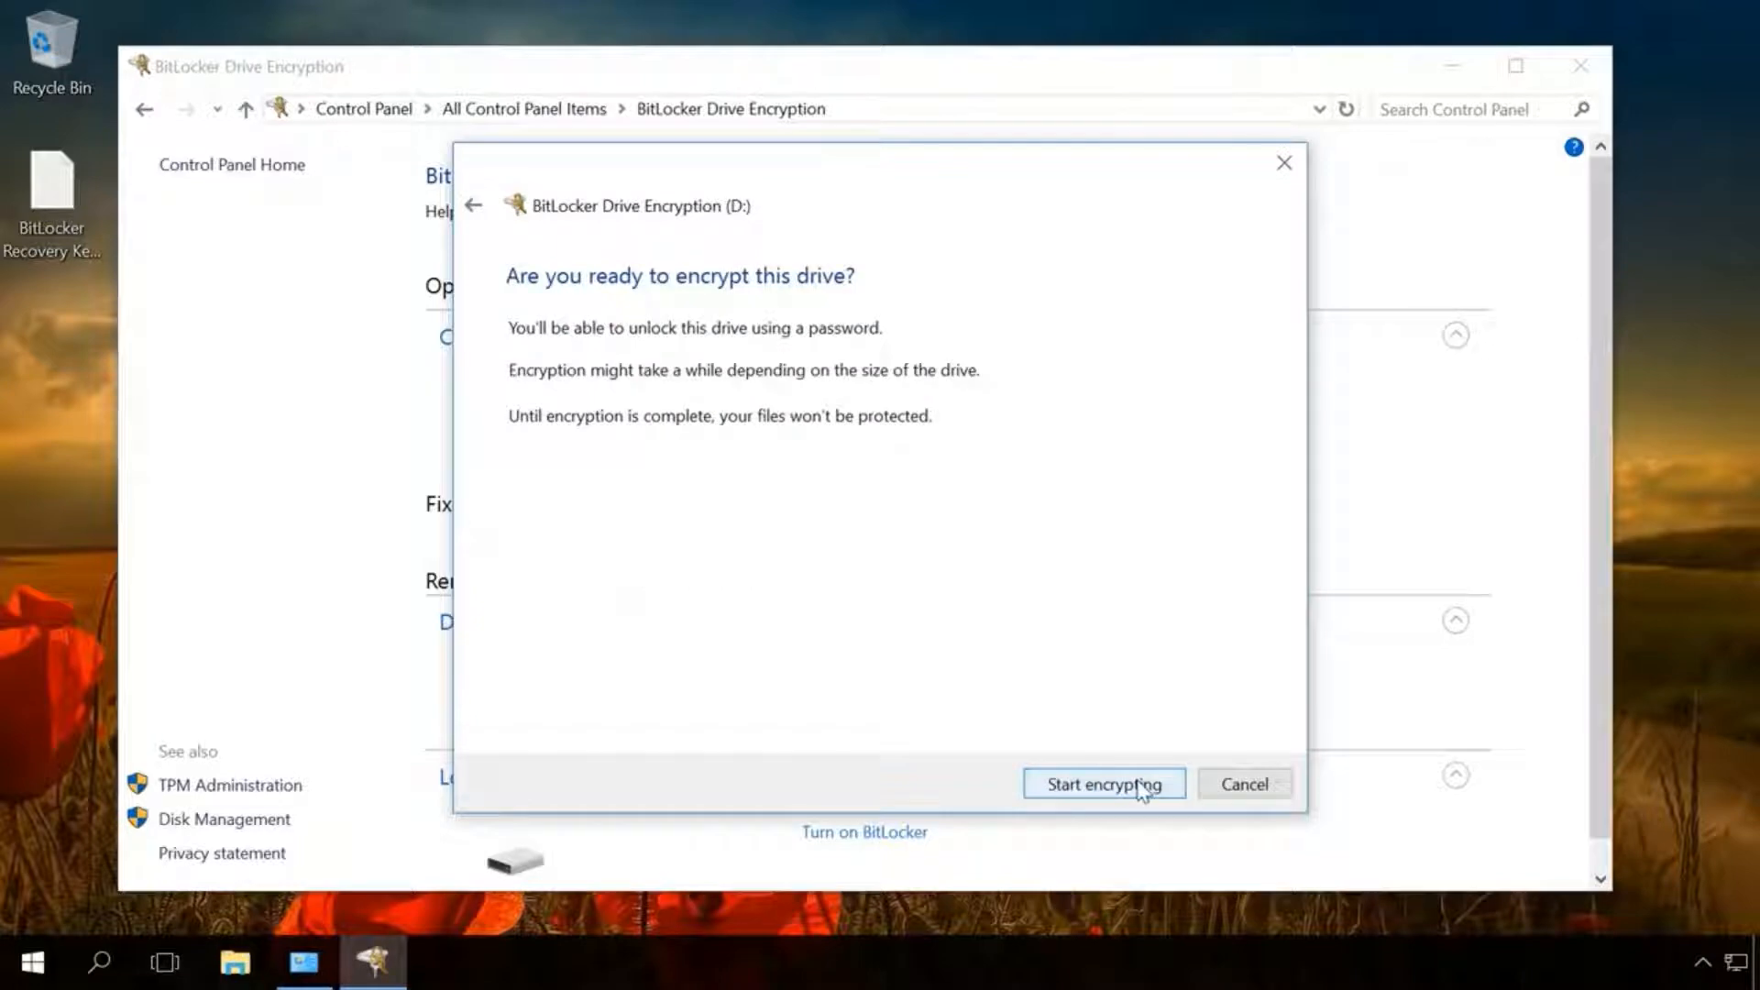
pyautogui.click(1140, 787)
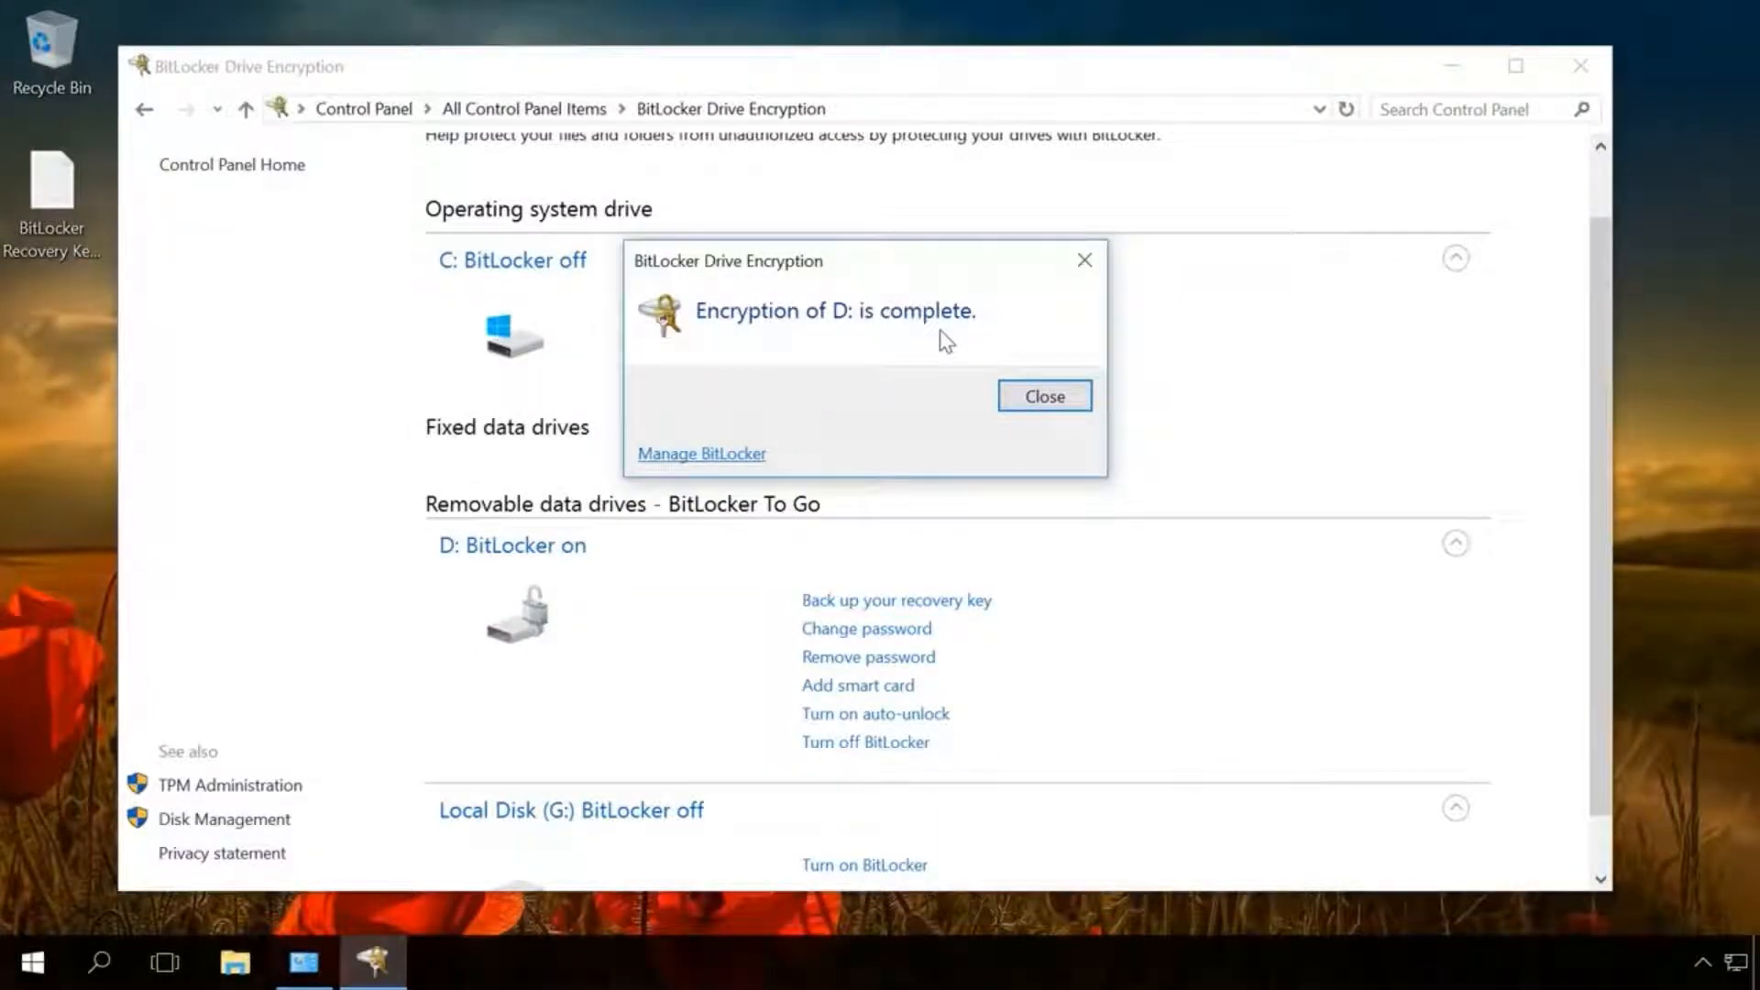
pyautogui.click(1042, 395)
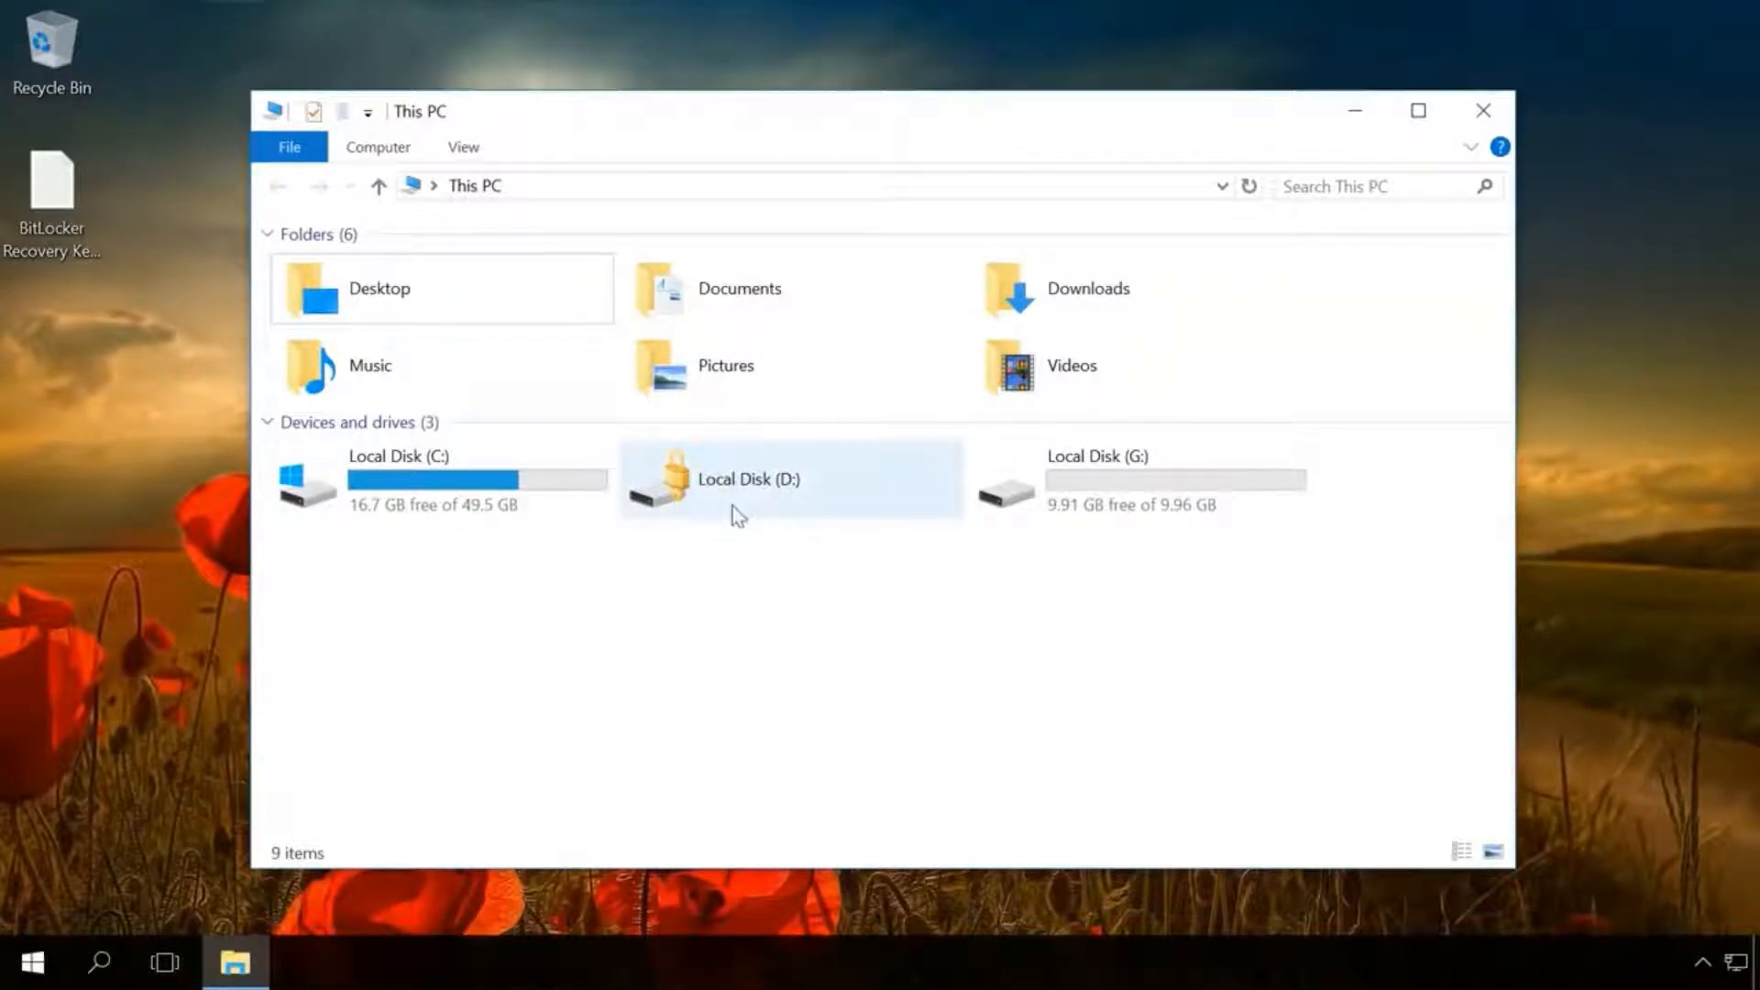
# - Open the unlock prompt for drive D: and examine its additional options for recovery key entry and automatic unlocking
pyautogui.click(712, 488)
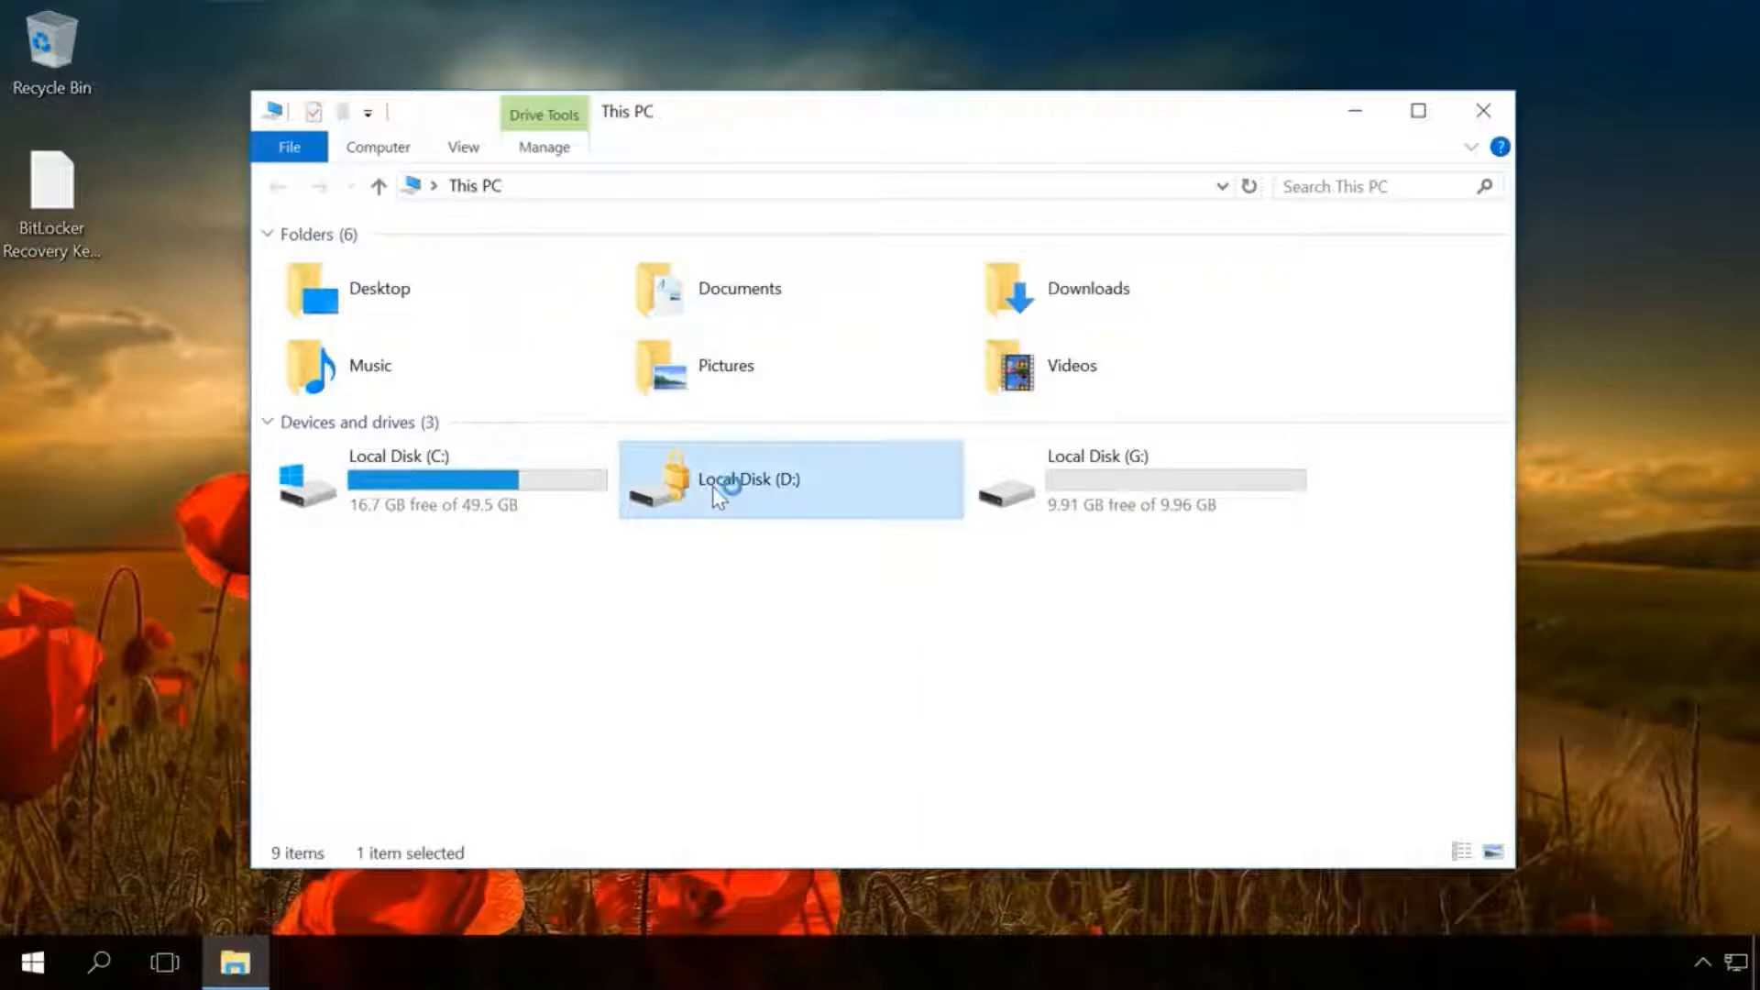
pyautogui.doubleClick(717, 495)
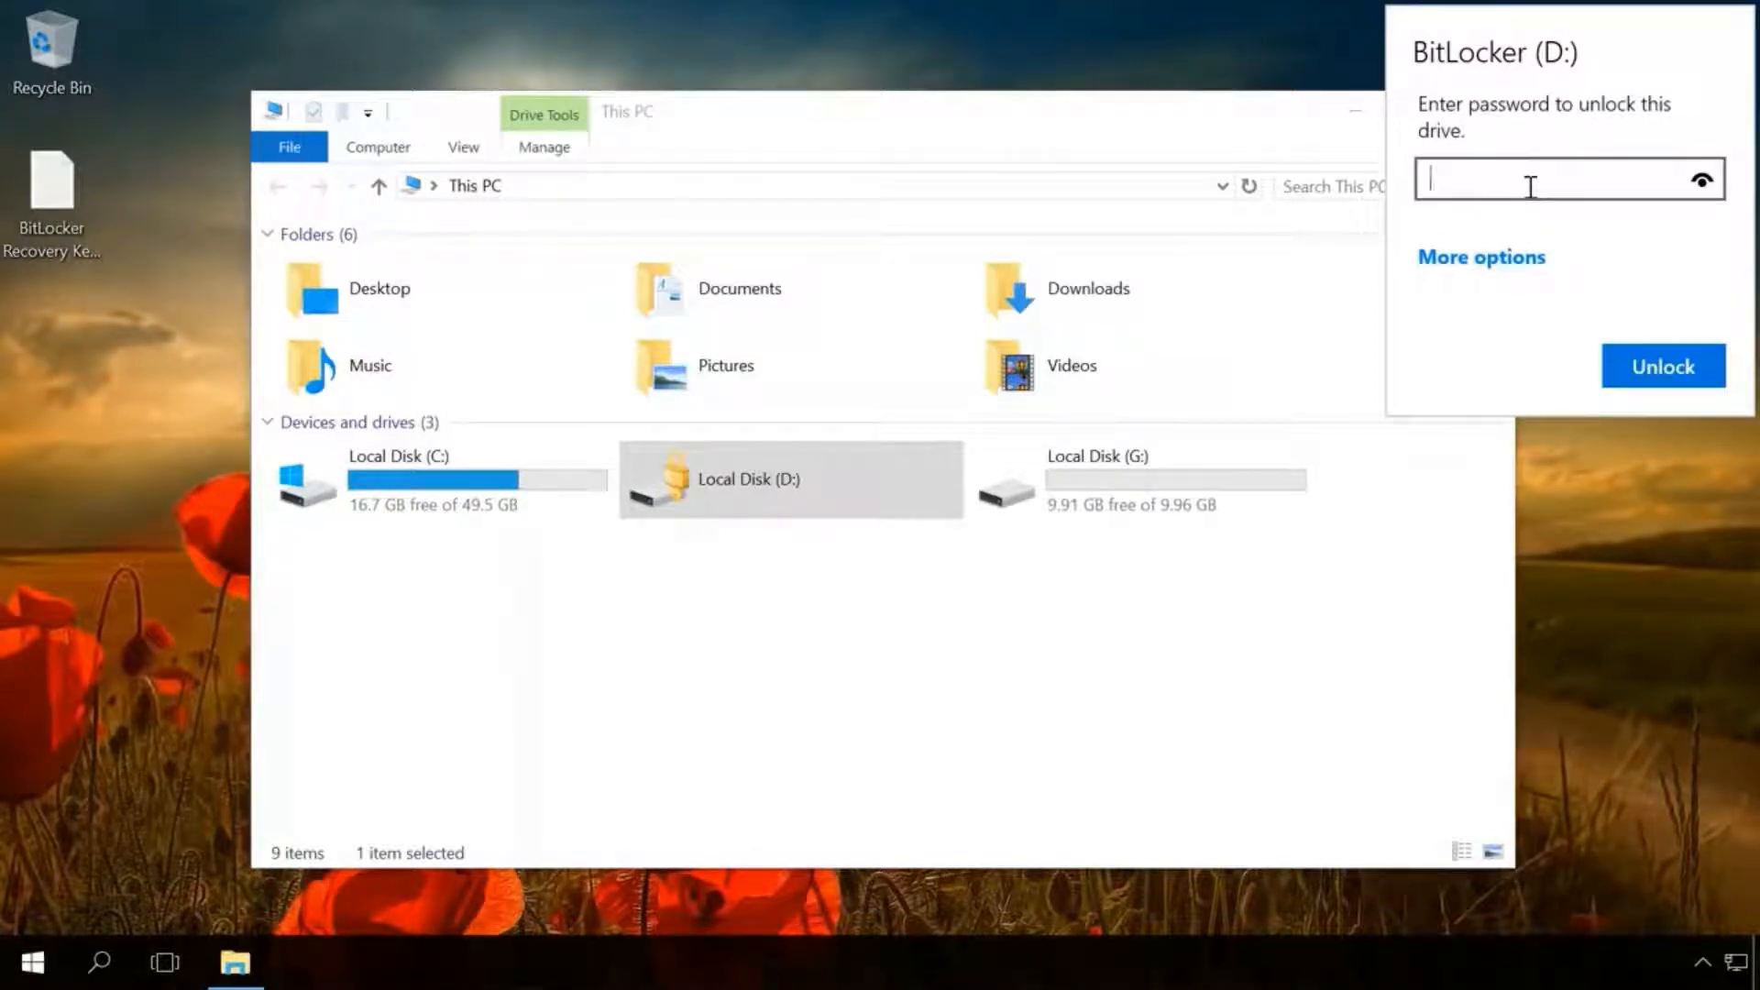
pyautogui.click(1490, 260)
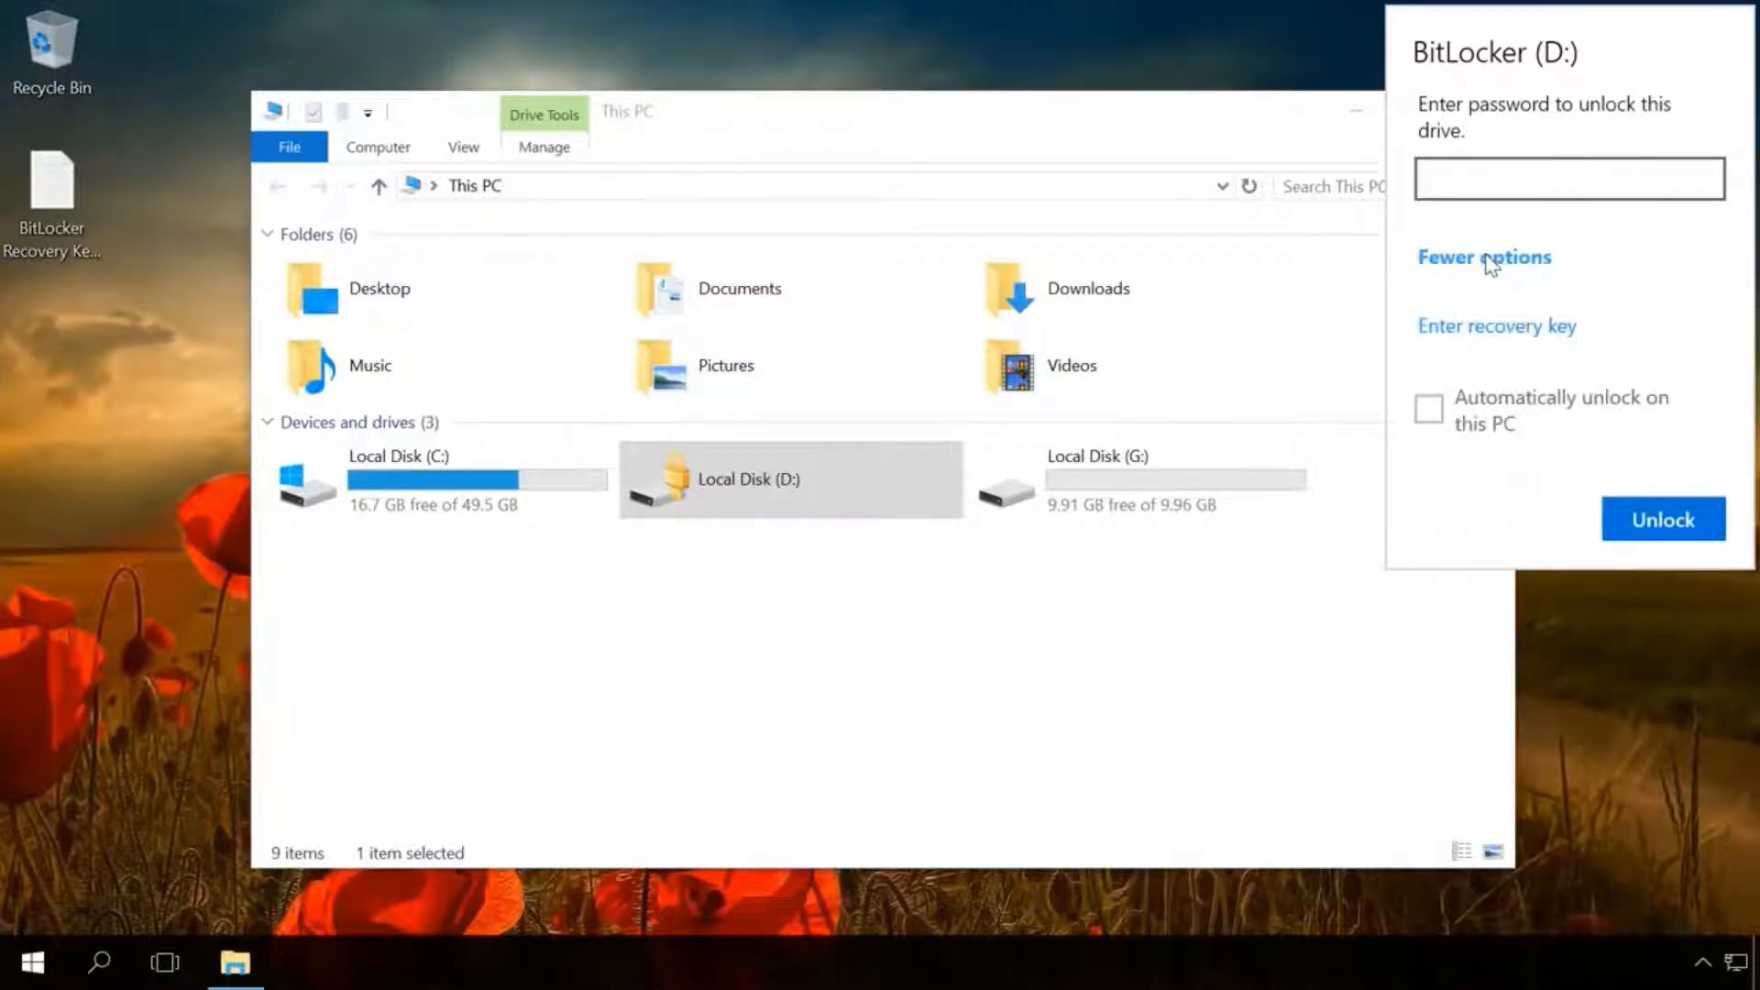
pyautogui.click(1482, 327)
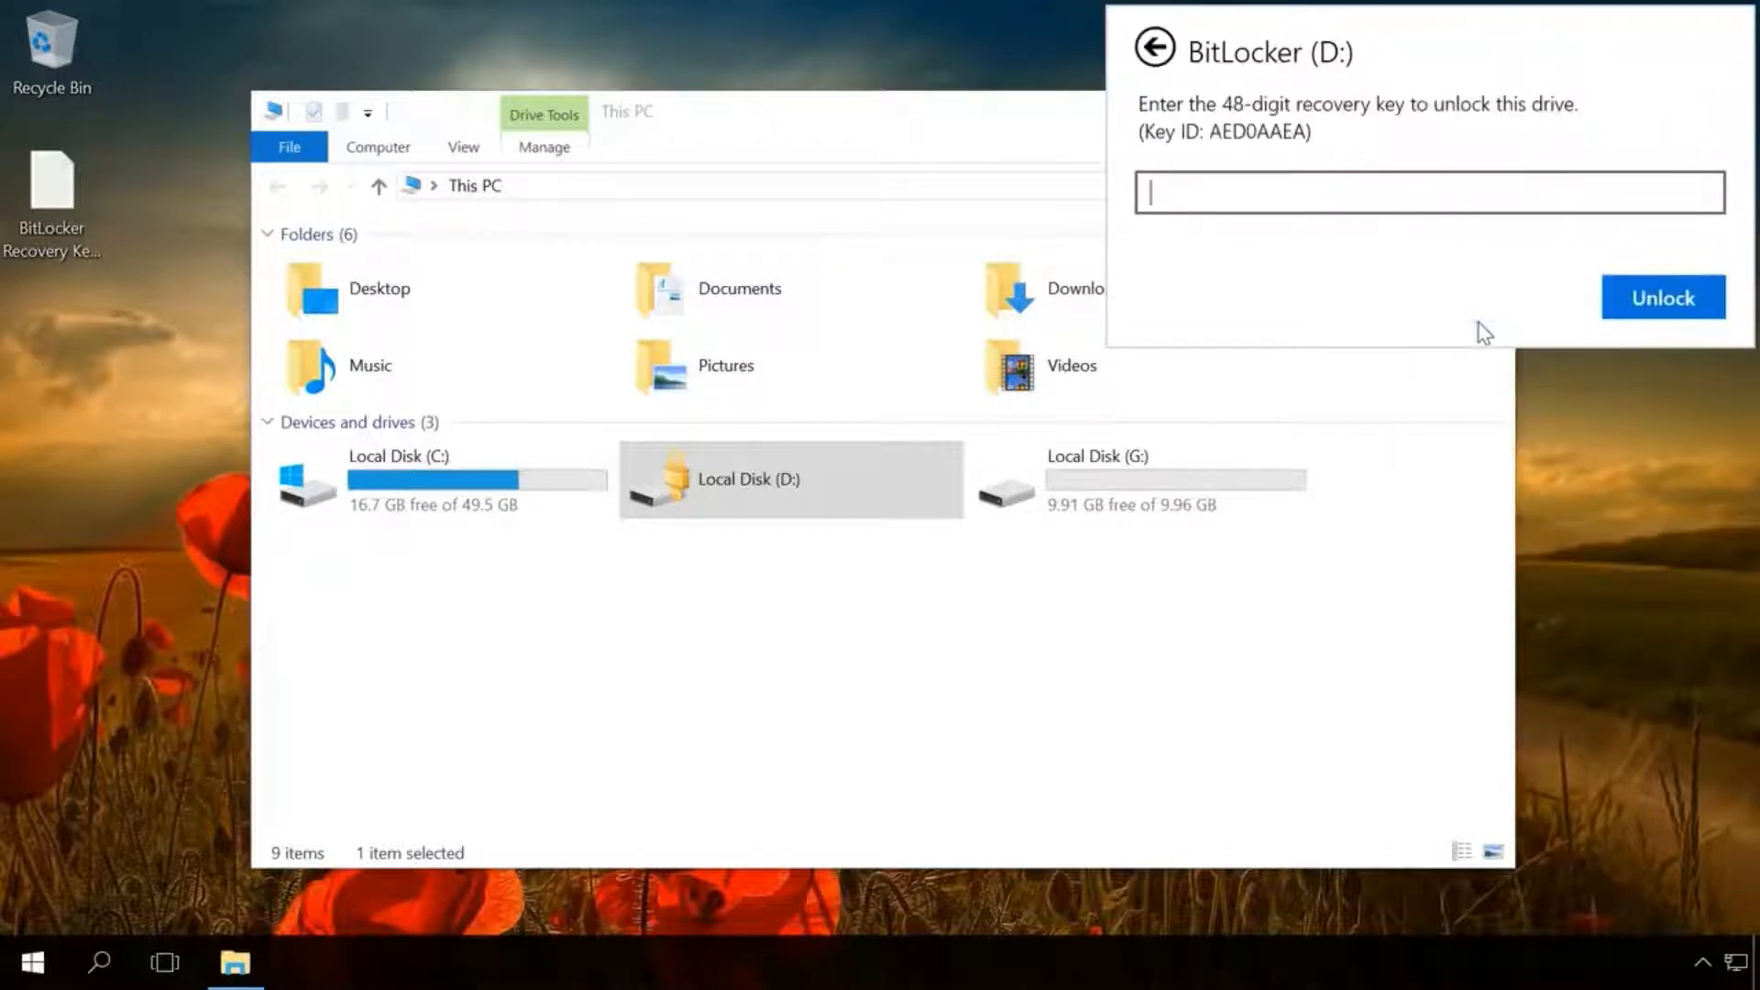
pyautogui.click(1160, 53)
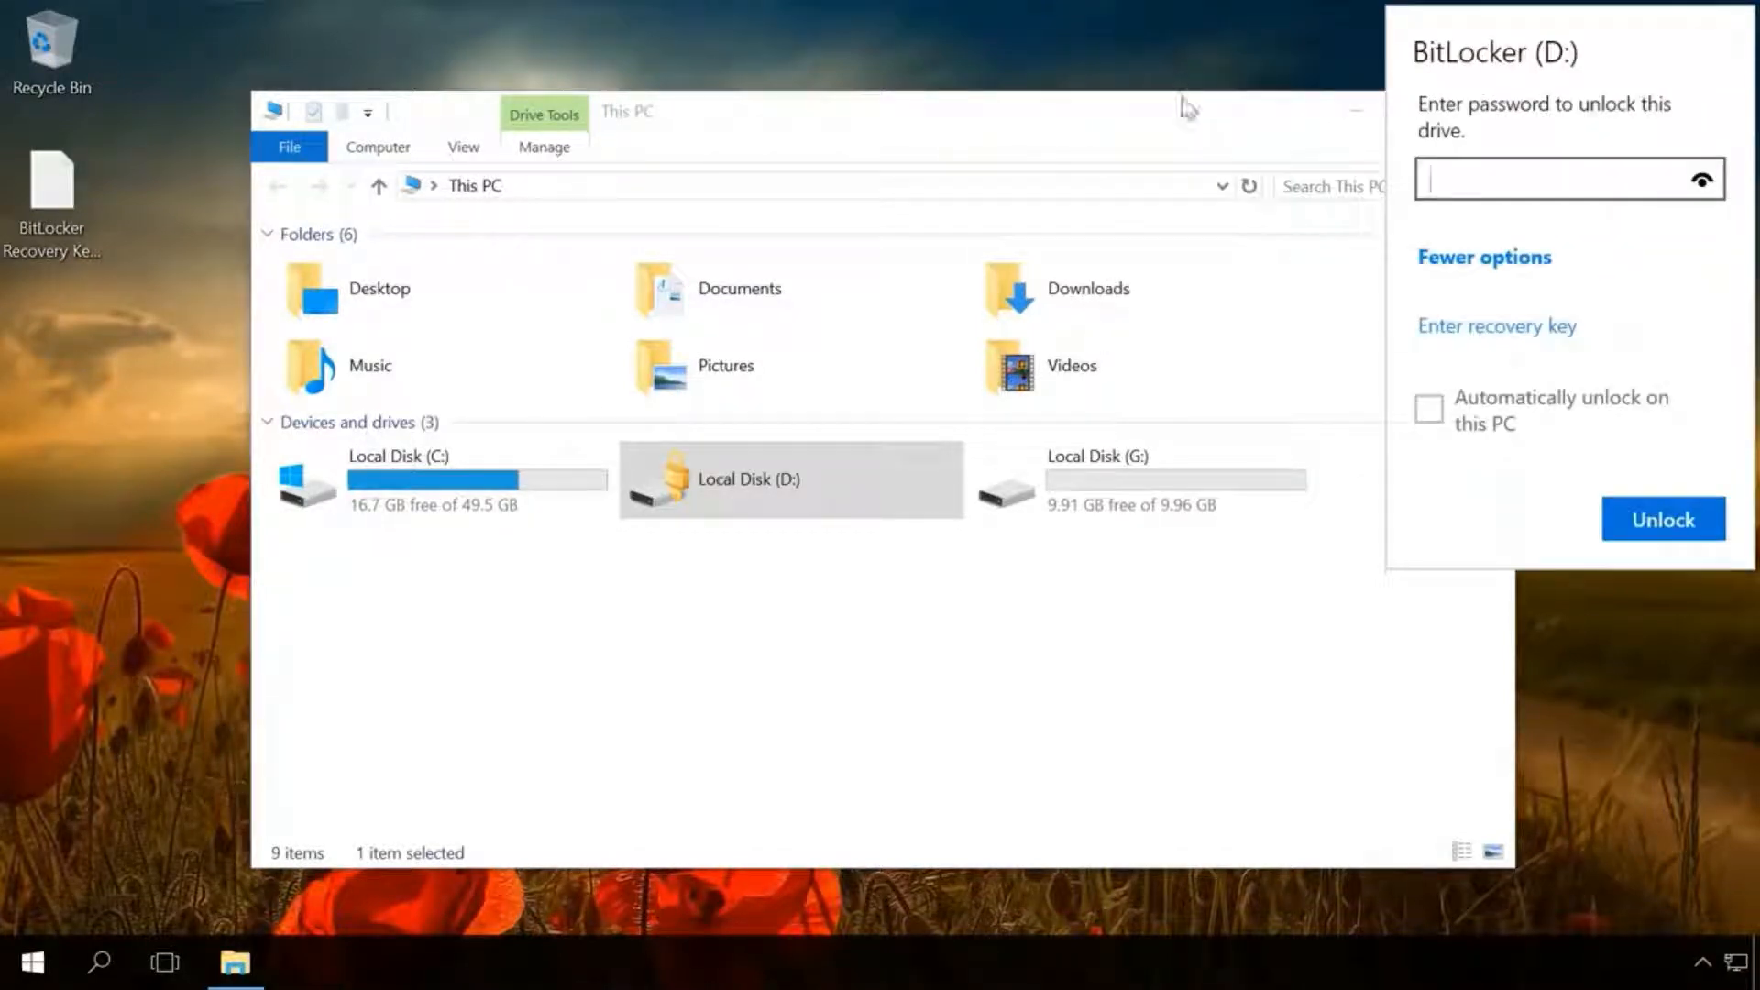
pyautogui.click(1429, 410)
pyautogui.click(1429, 410)
pyautogui.click(1470, 256)
# - Enter the unlock password for drive D: and unlock the drive
pyautogui.click(1462, 177)
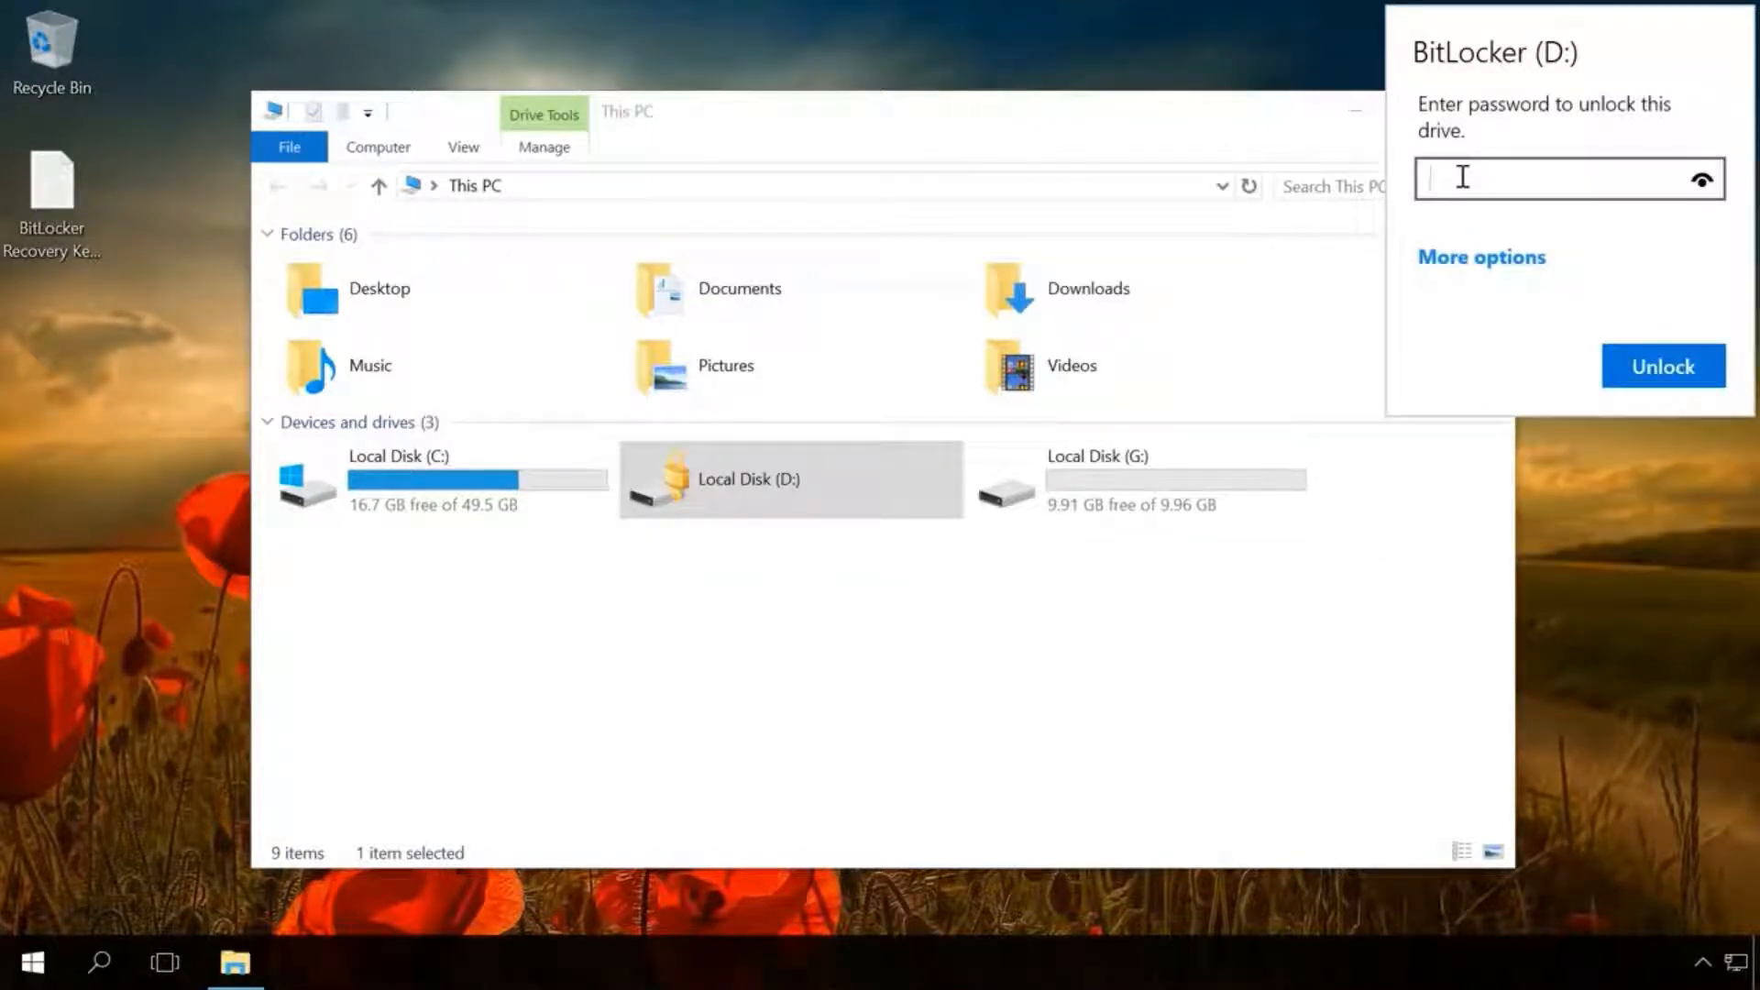
pyautogui.write('•••••••••••••')
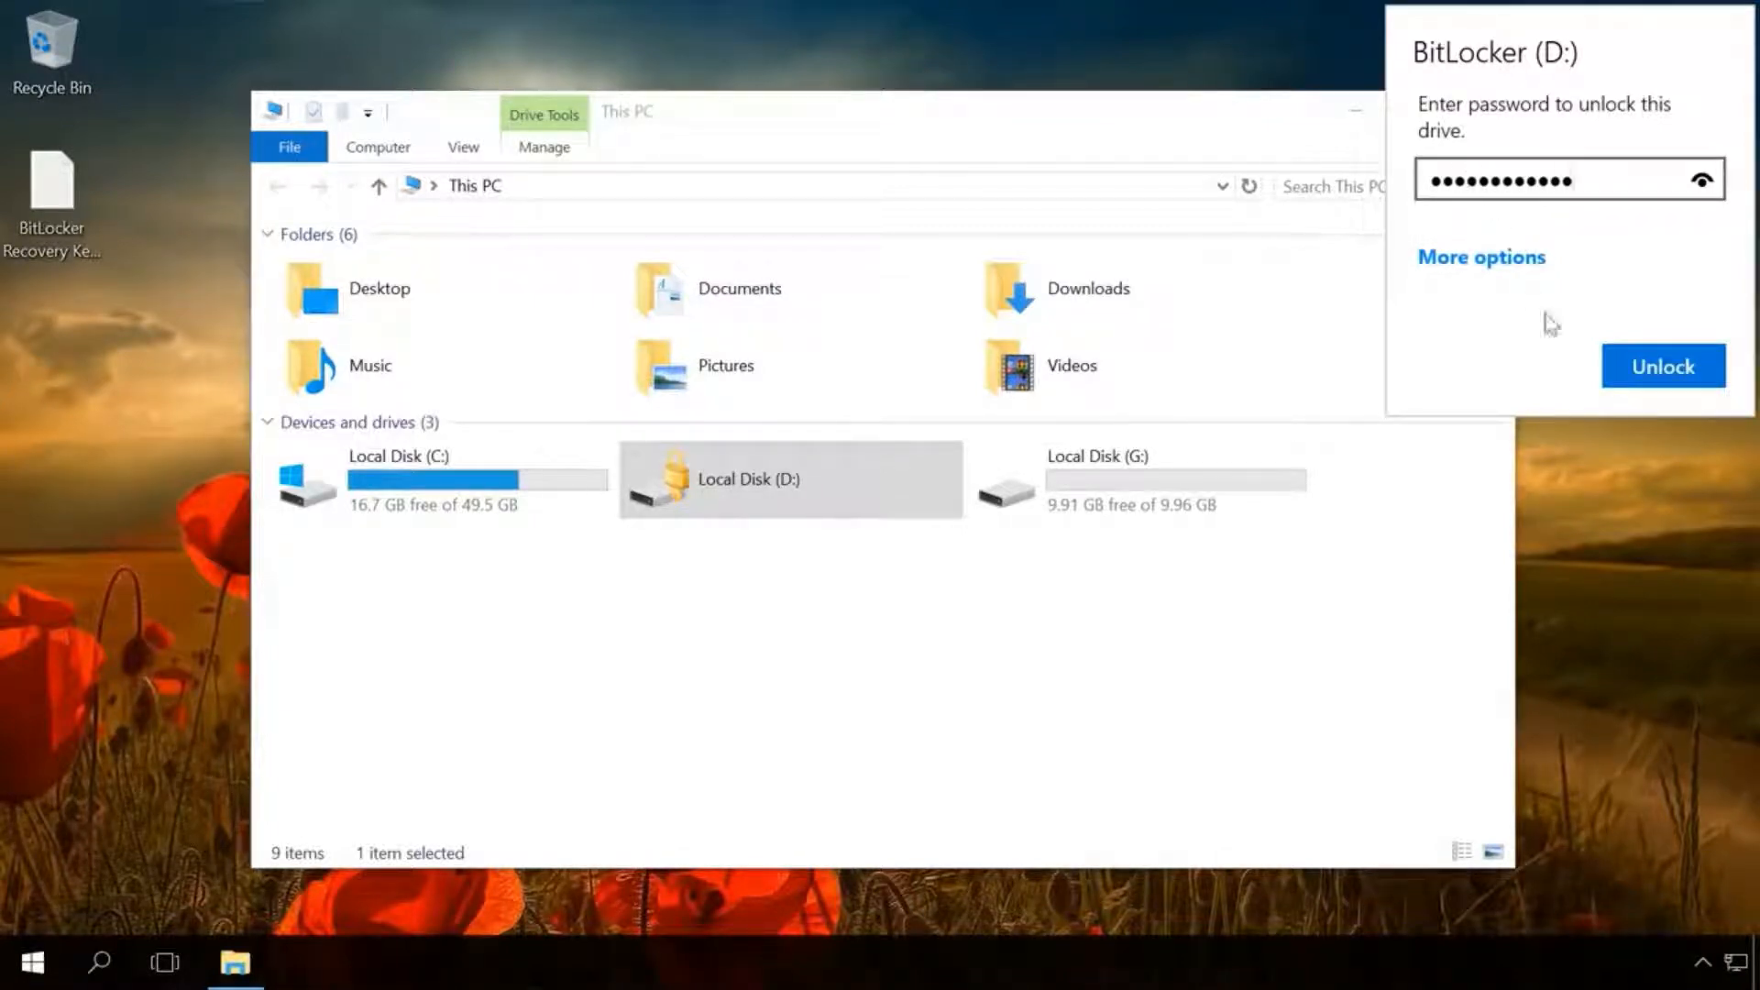
pyautogui.click(1634, 368)
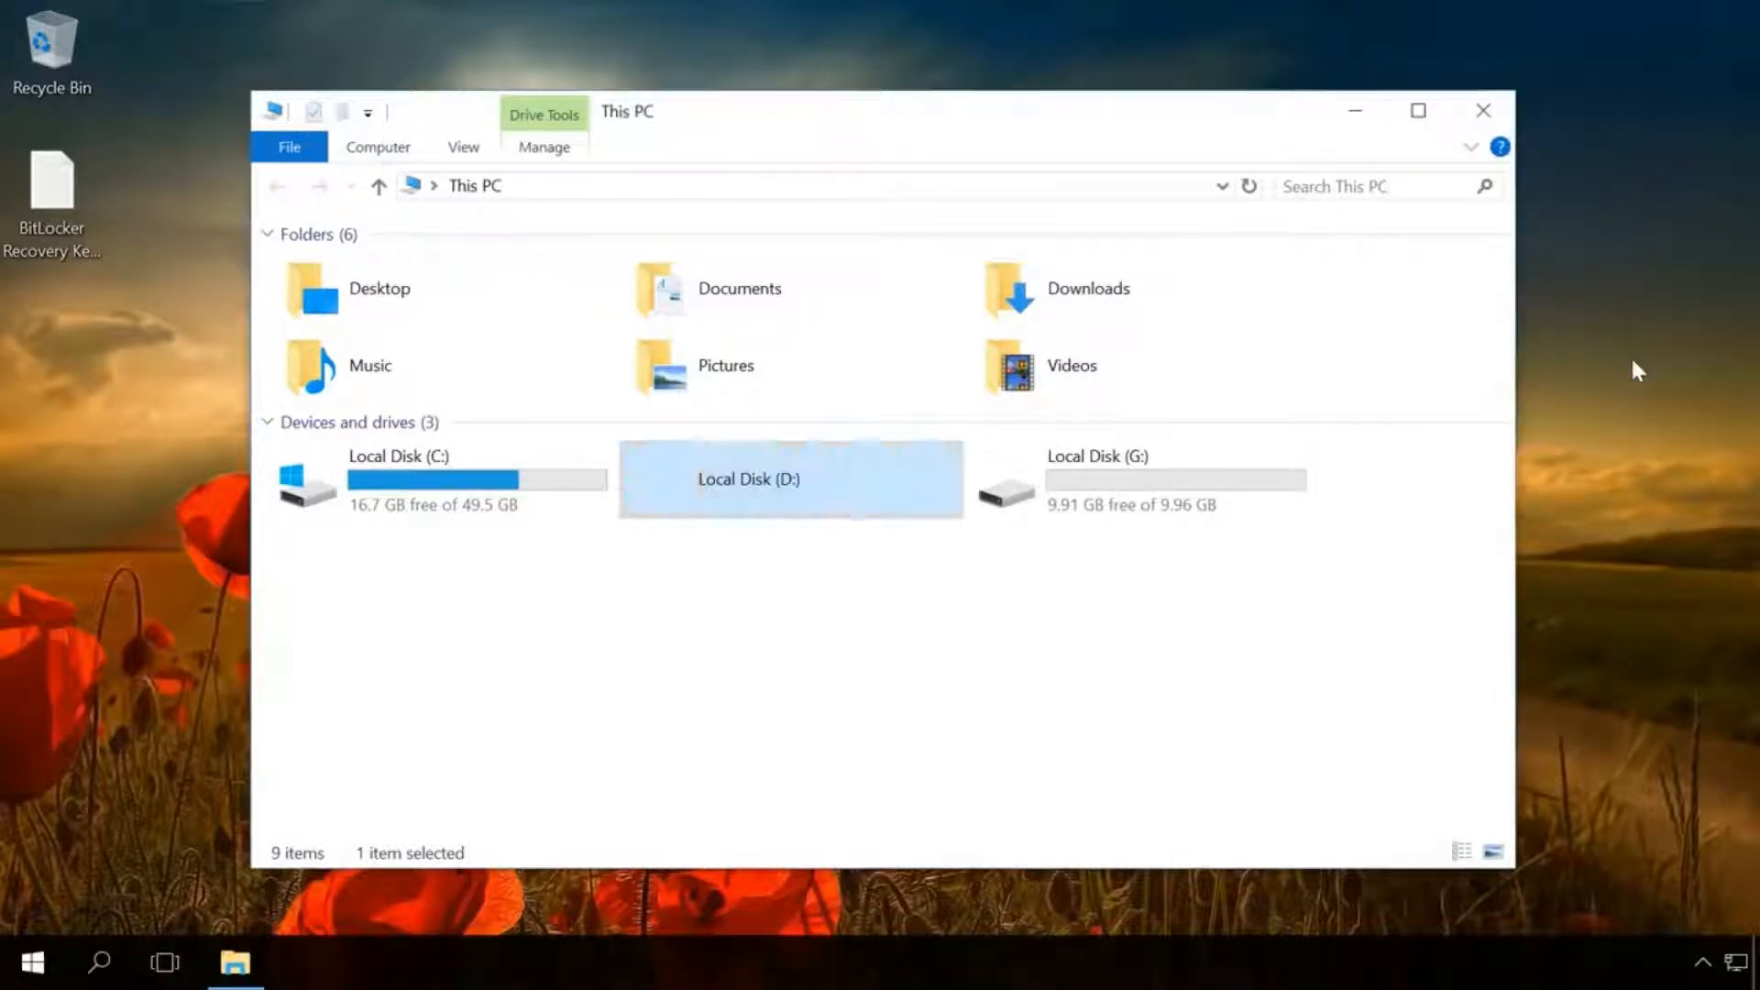